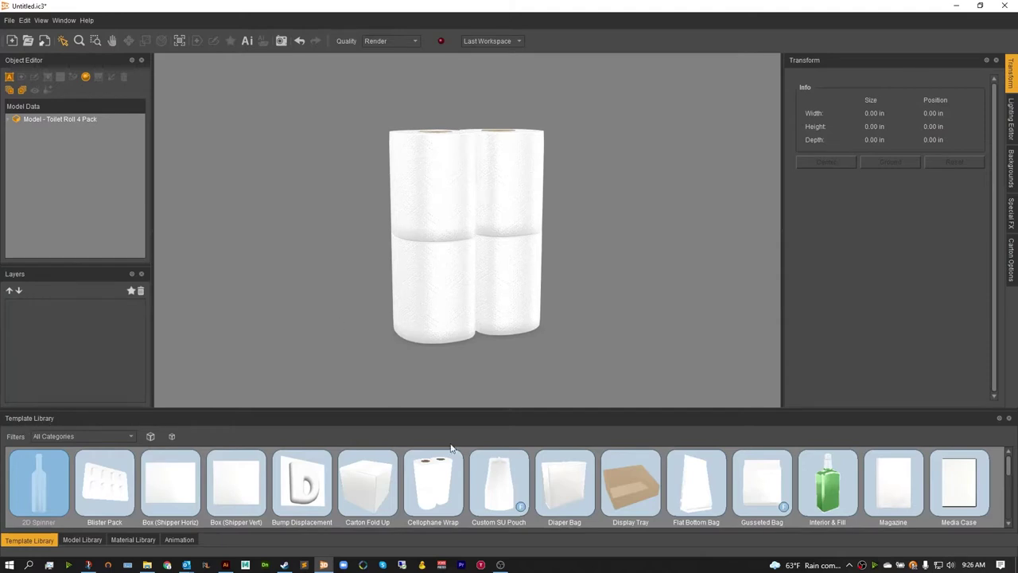
# - Select the Toilet Roll 4 Pack model and apply the Cellophane Wrap template to it
pyautogui.click(445, 467)
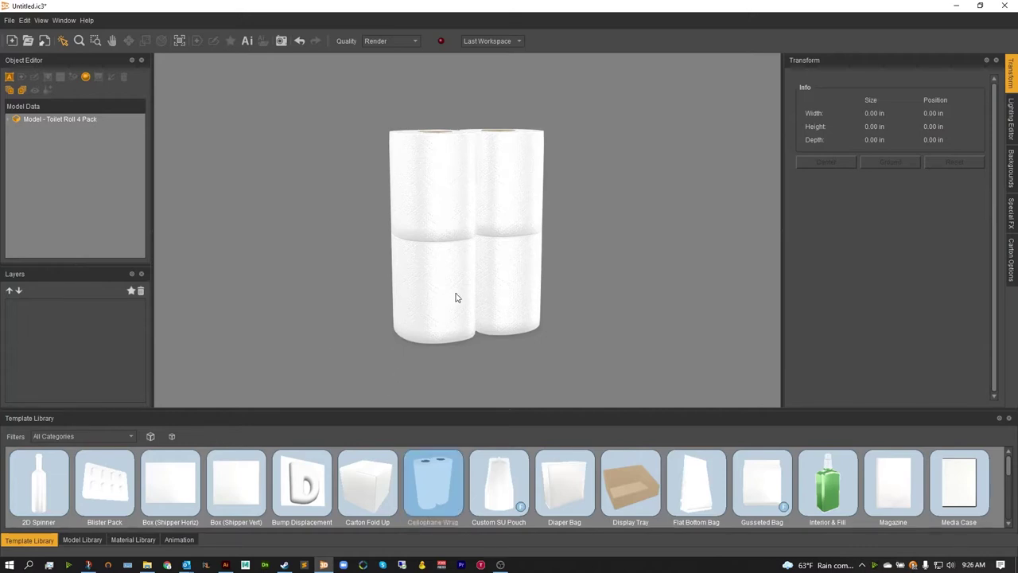
pyautogui.moveTo(454, 295)
pyautogui.mouseDown()
pyautogui.moveTo(444, 302)
pyautogui.moveTo(450, 309)
pyautogui.moveTo(498, 295)
pyautogui.moveTo(454, 297)
pyautogui.mouseUp()
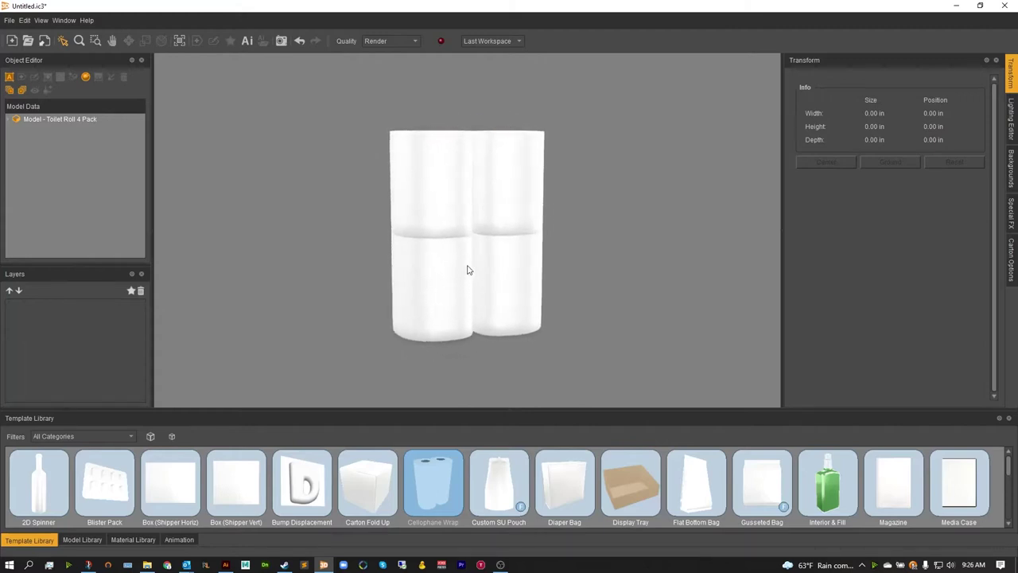
pyautogui.click(466, 268)
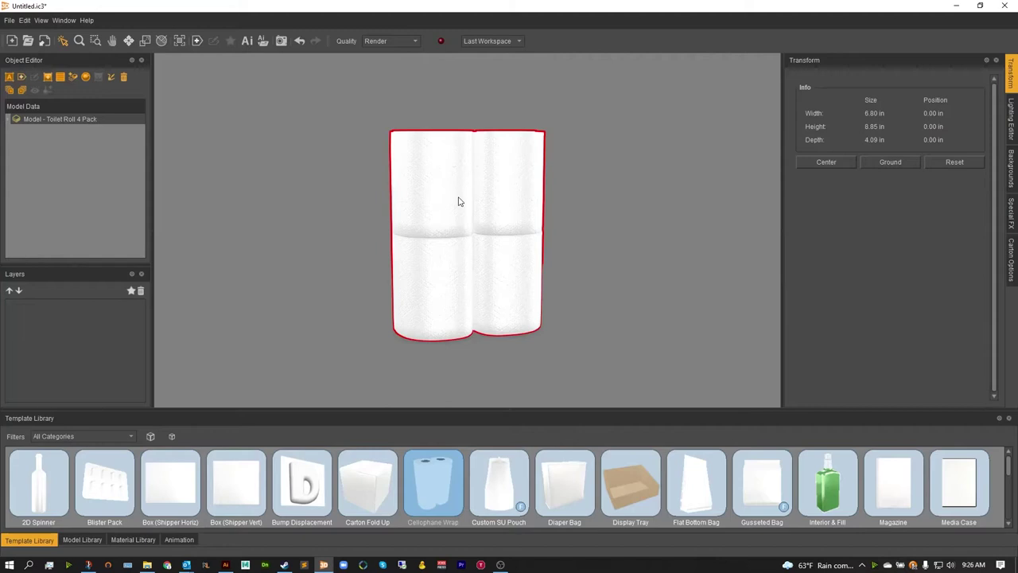
pyautogui.moveTo(459, 199); pyautogui.dragTo(318, 228)
pyautogui.click(57, 120)
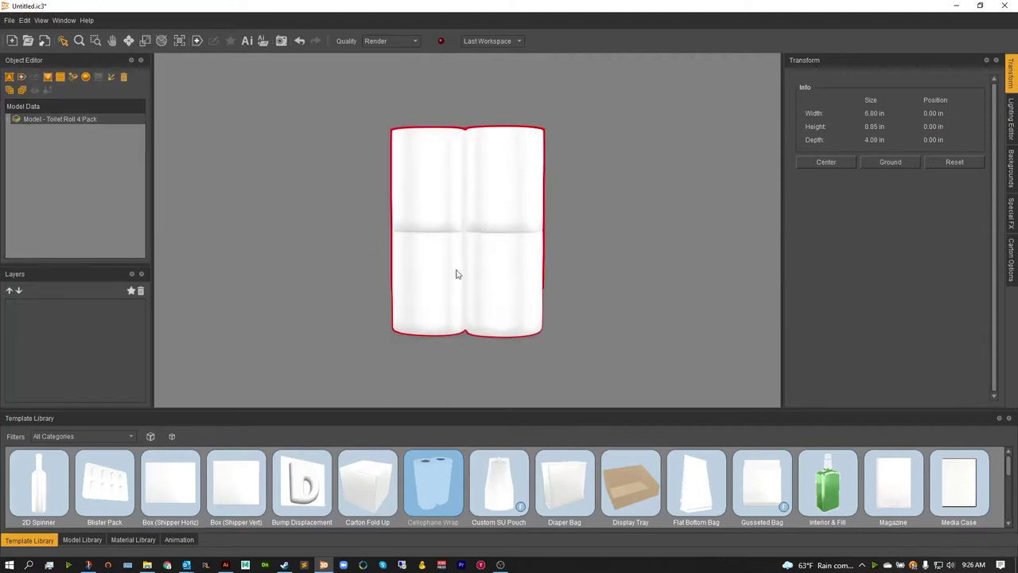
pyautogui.click(517, 237)
pyautogui.moveTo(427, 483); pyautogui.dragTo(466, 281)
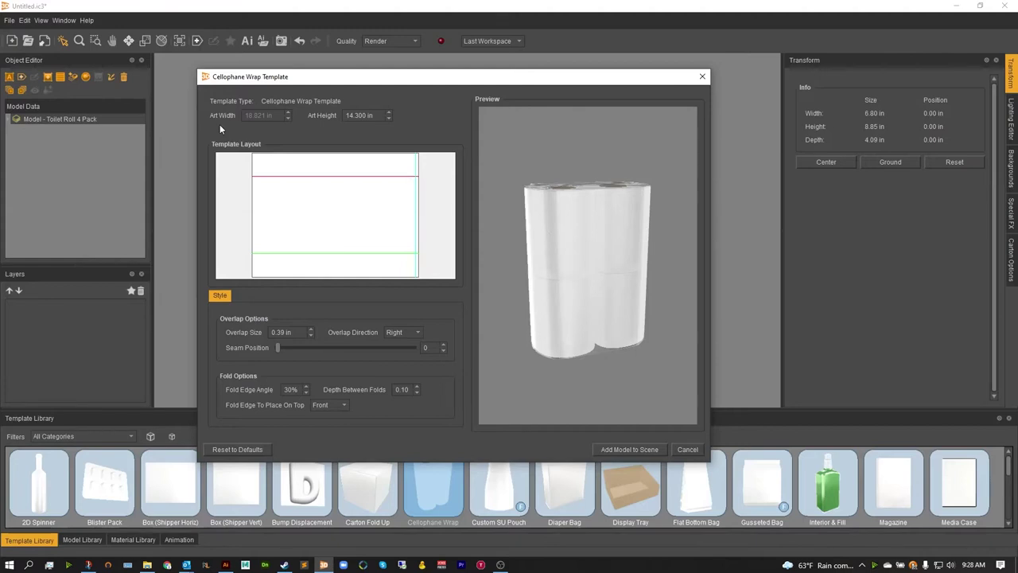
# - Try the Left overlap direction for the cellophane wrap and set it back to Right
pyautogui.doubleClick(366, 117)
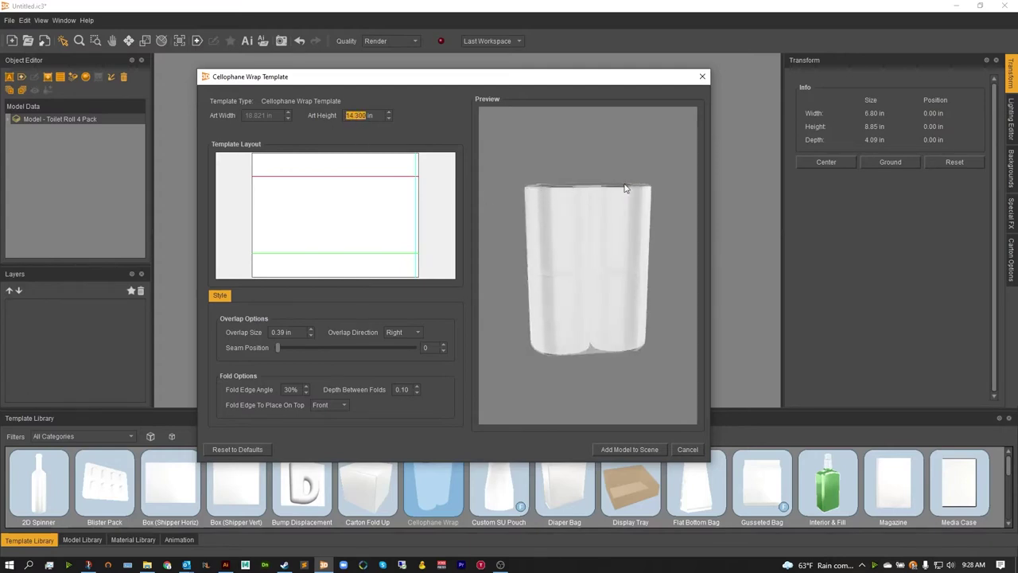
pyautogui.press('End')
pyautogui.moveTo(528, 308); pyautogui.dragTo(552, 334)
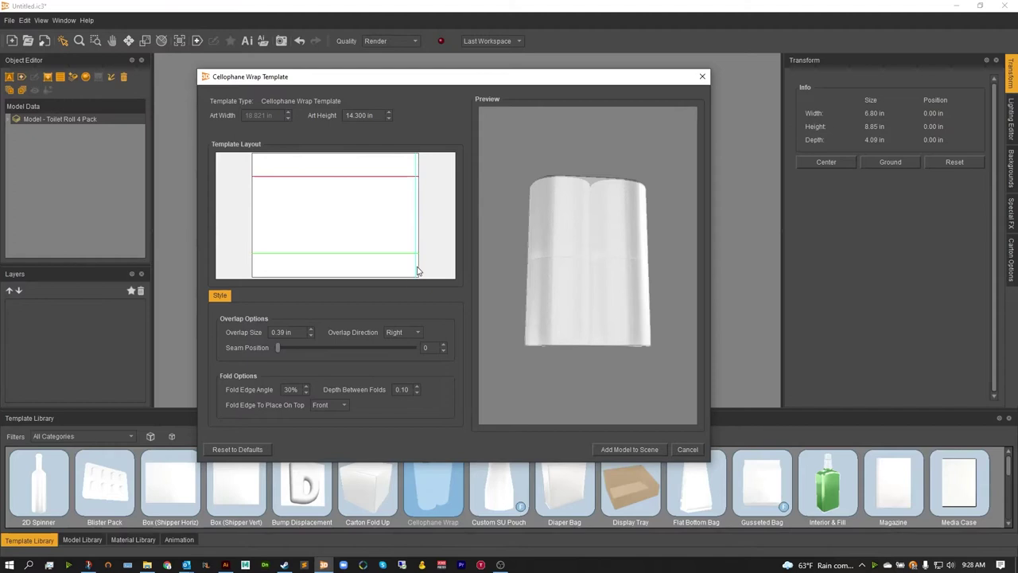
pyautogui.moveTo(290, 331); pyautogui.dragTo(265, 332)
pyautogui.click(408, 332)
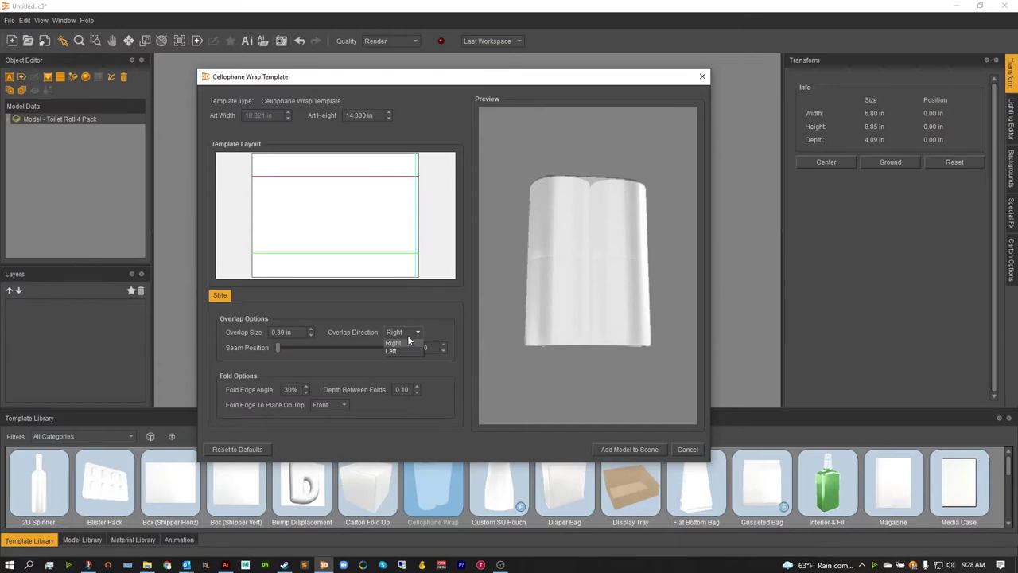
pyautogui.click(398, 351)
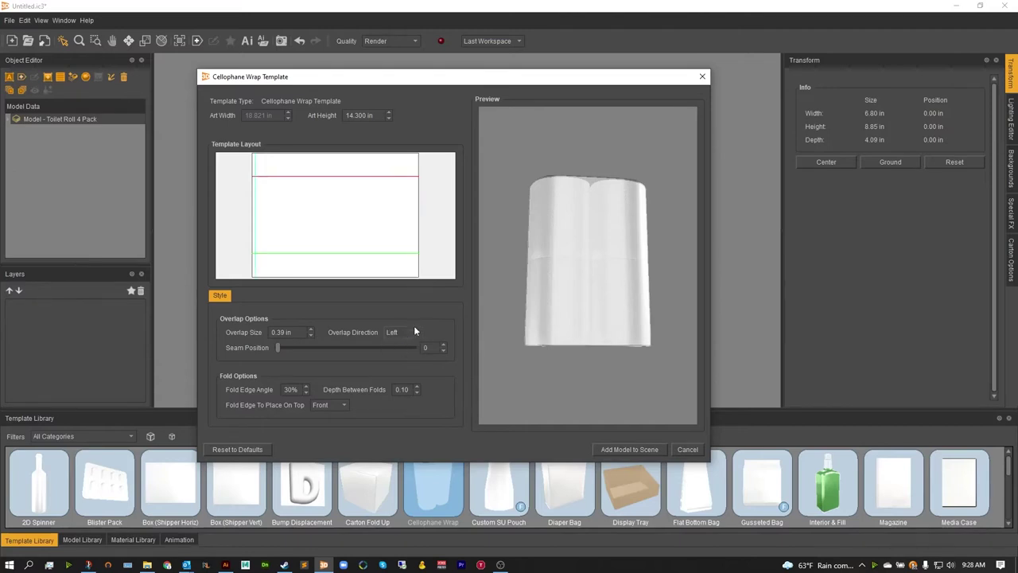
pyautogui.press('Up')
# - Try a seam position of 78 on the wrap, checking it in the preview, and return it to 0
pyautogui.moveTo(526, 330); pyautogui.dragTo(561, 354)
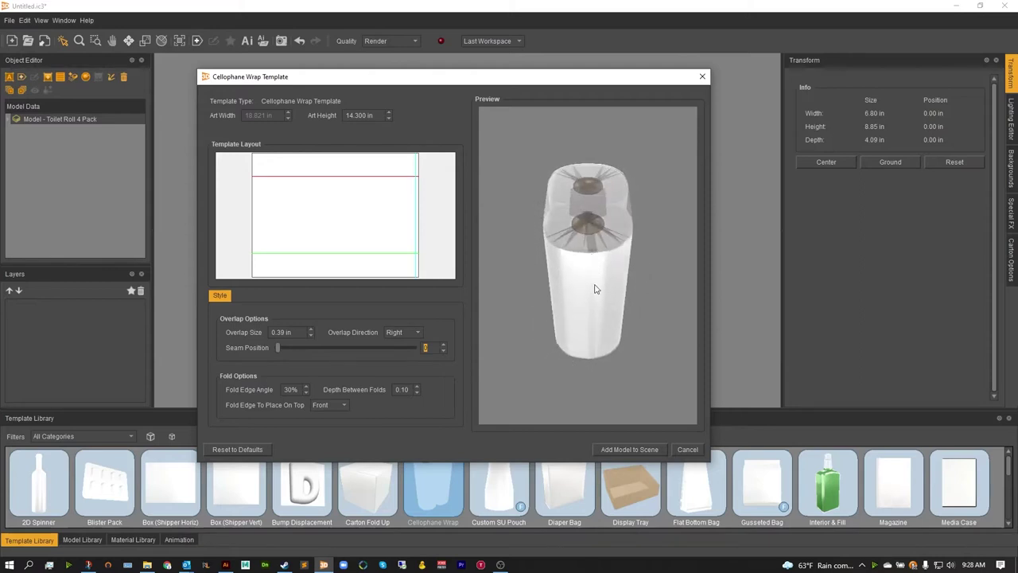
pyautogui.click(306, 348)
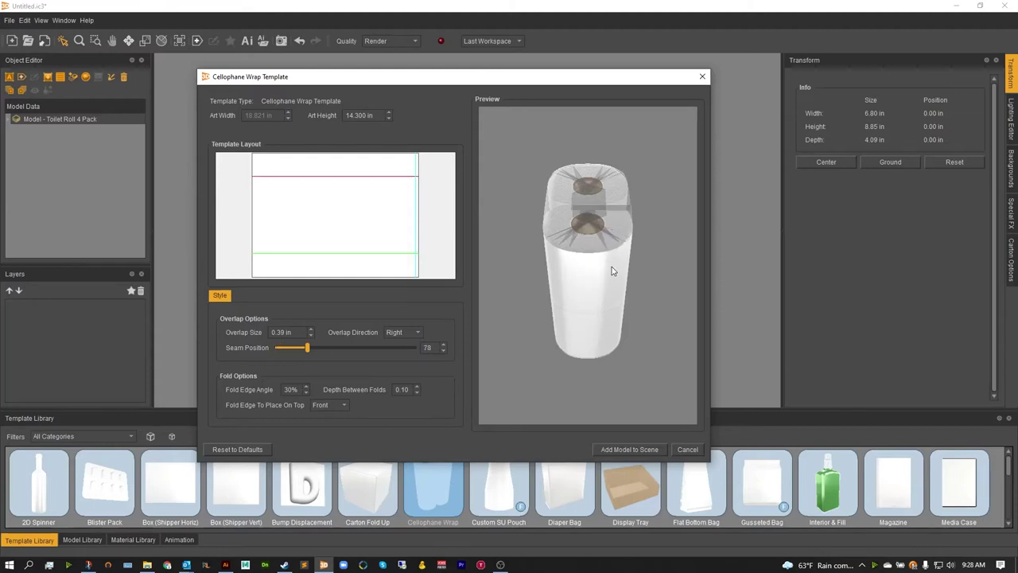
pyautogui.moveTo(613, 272); pyautogui.dragTo(596, 228)
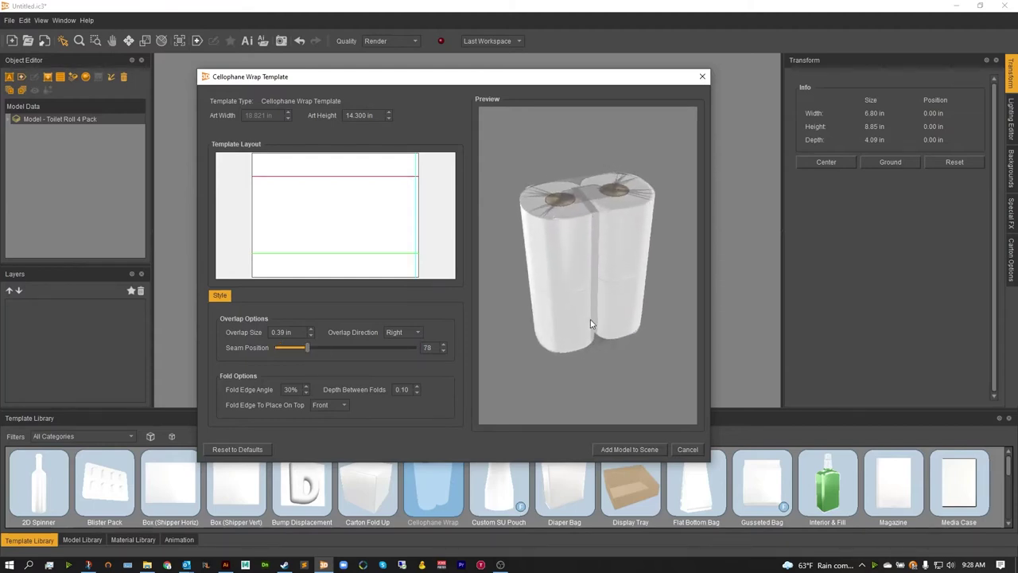
pyautogui.click(307, 347)
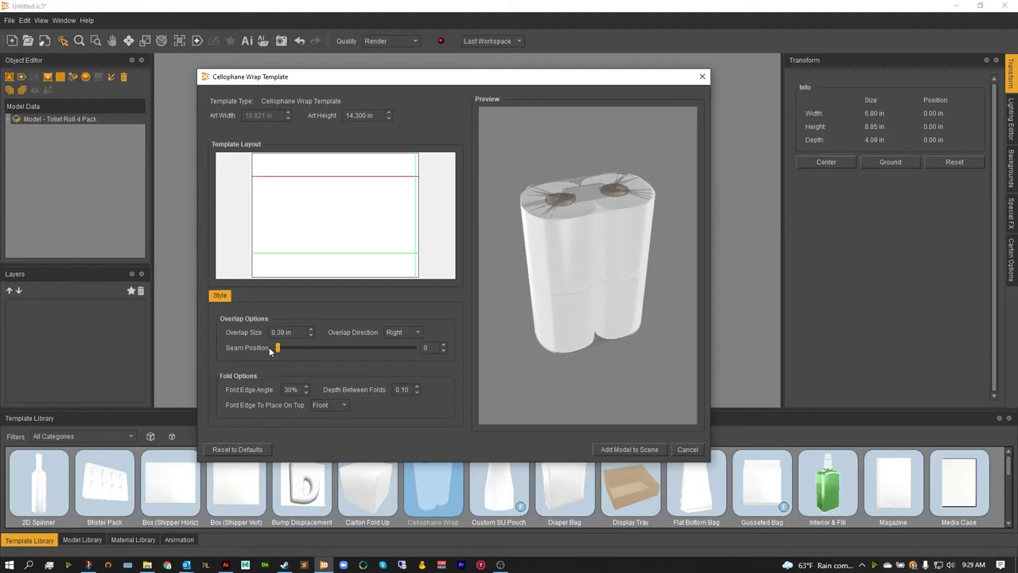
pyautogui.click(270, 348)
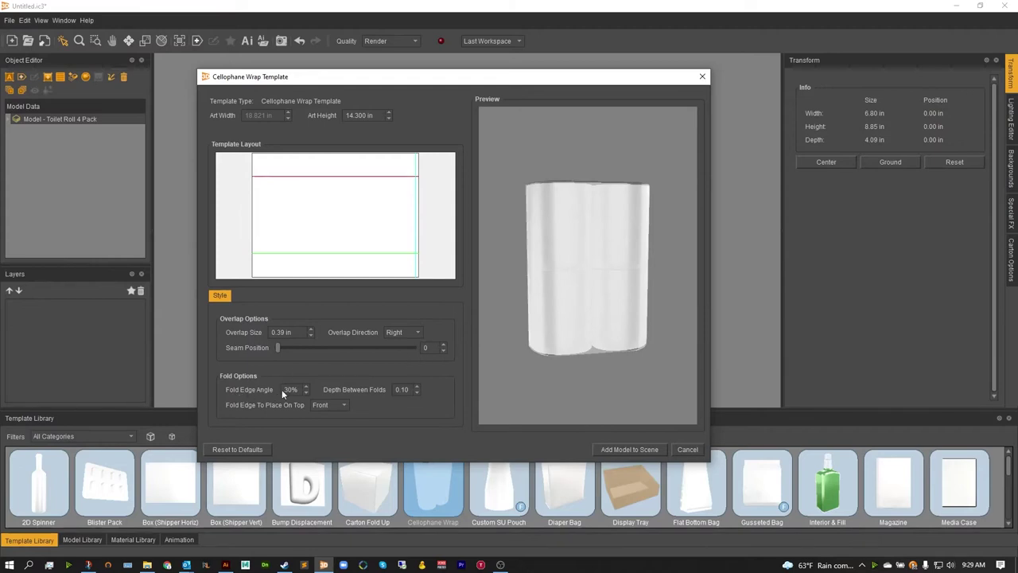
# - Try a larger fold edge angle on the wrap's end folds and restore it to 30%
pyautogui.moveTo(553, 227); pyautogui.dragTo(549, 251)
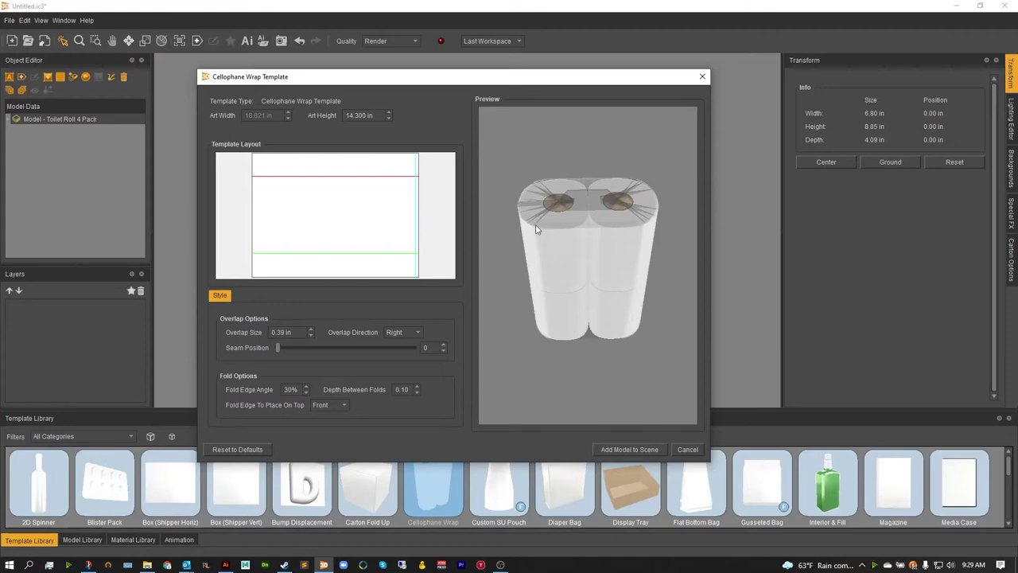
pyautogui.doubleClick(289, 389)
pyautogui.write('40')
pyautogui.press('Up')
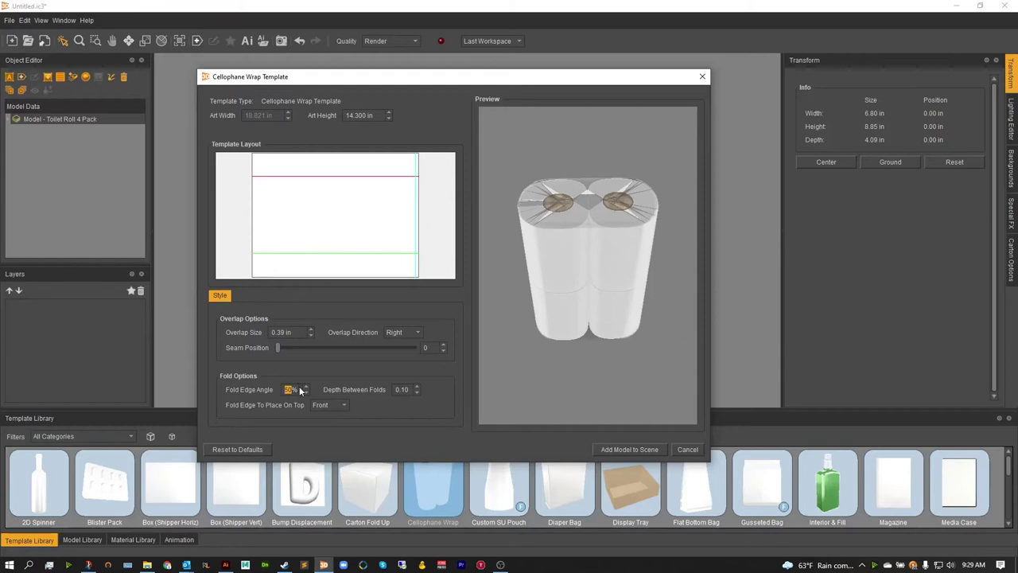
pyautogui.scroll(-2, 300, 388)
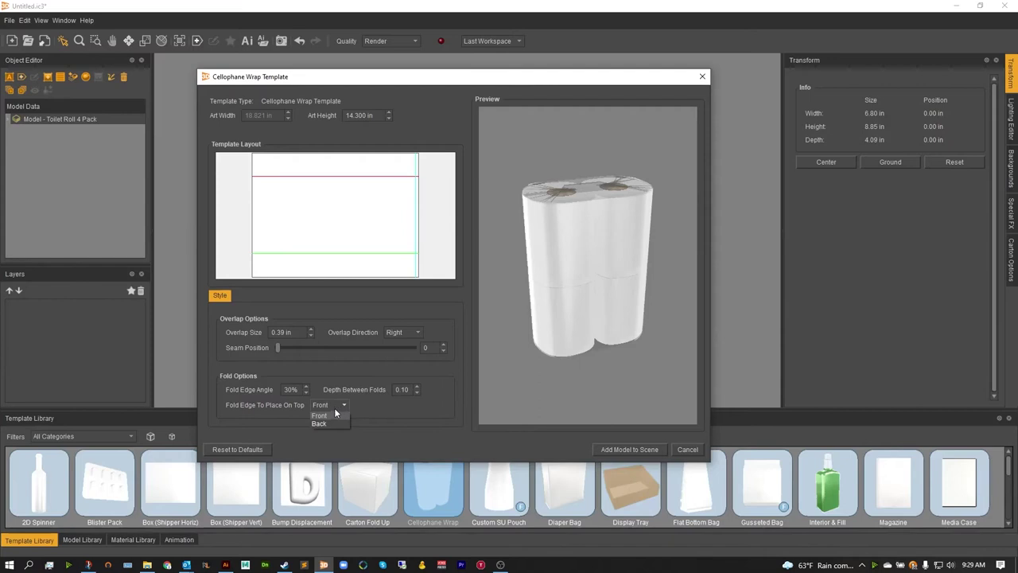
# - Keep Front as the fold edge placed on top and add the cellophane wrap model to the scene
pyautogui.click(382, 397)
pyautogui.moveTo(597, 312); pyautogui.dragTo(584, 303)
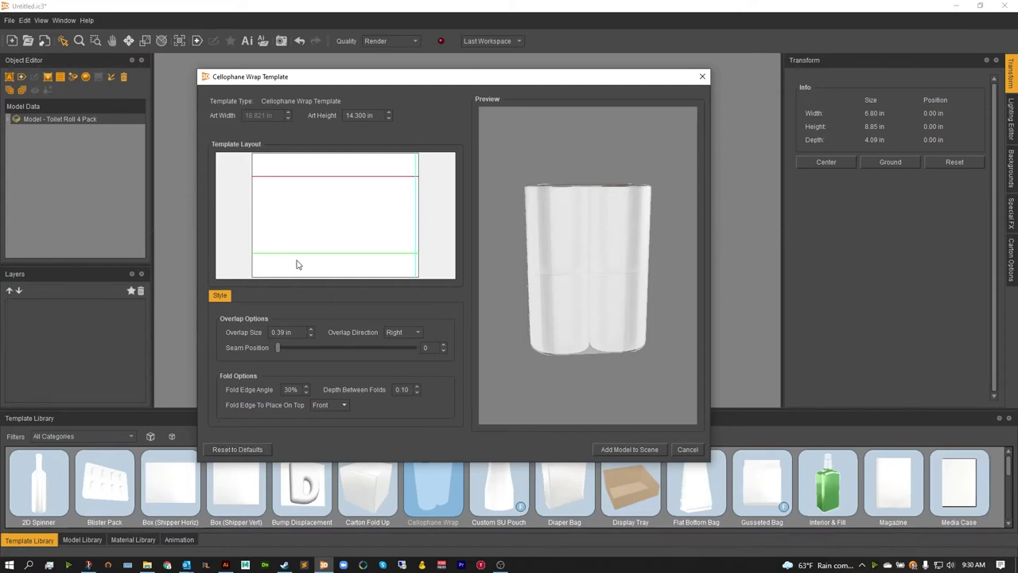
pyautogui.moveTo(512, 262); pyautogui.dragTo(535, 266)
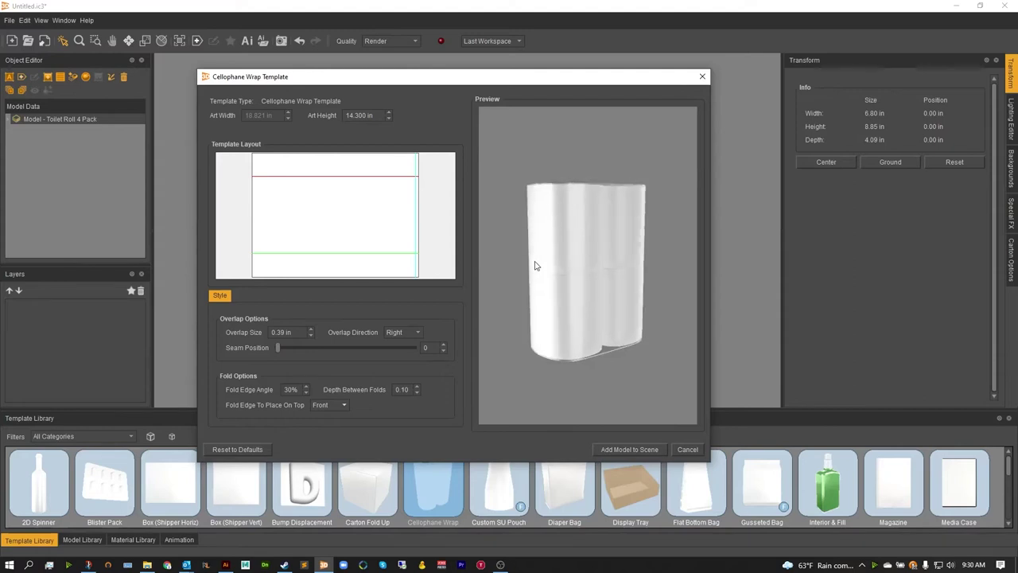
pyautogui.click(629, 450)
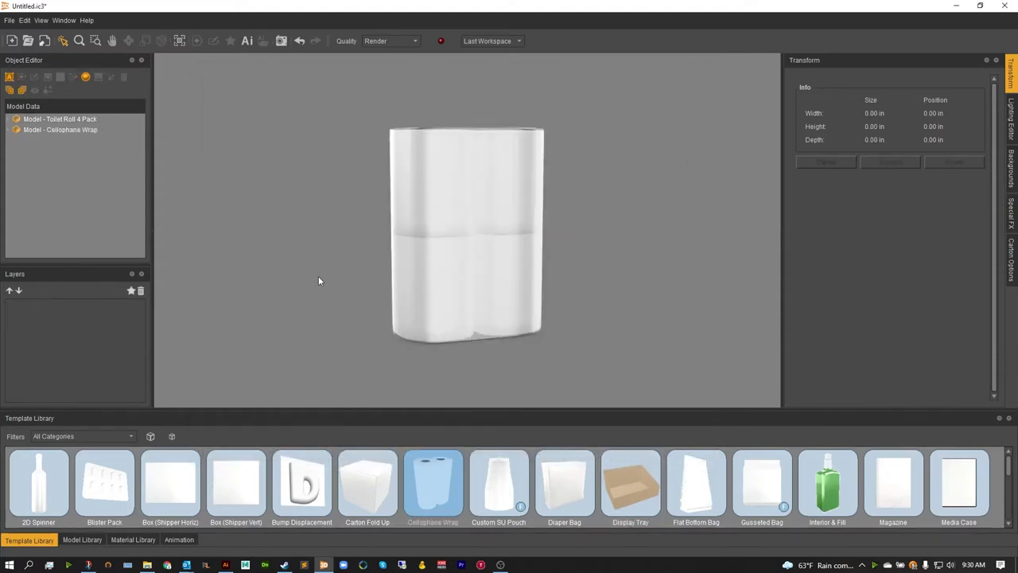
# - Move the cellophane wrap off the toilet rolls, about -7.09 in along X
pyautogui.moveTo(436, 249); pyautogui.dragTo(461, 246)
pyautogui.click(462, 246)
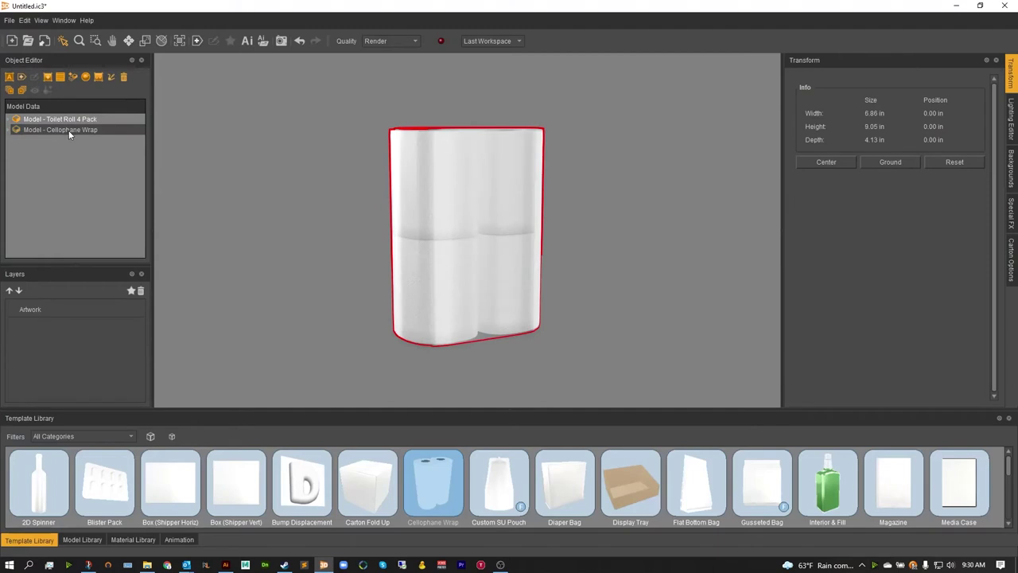
pyautogui.click(130, 40)
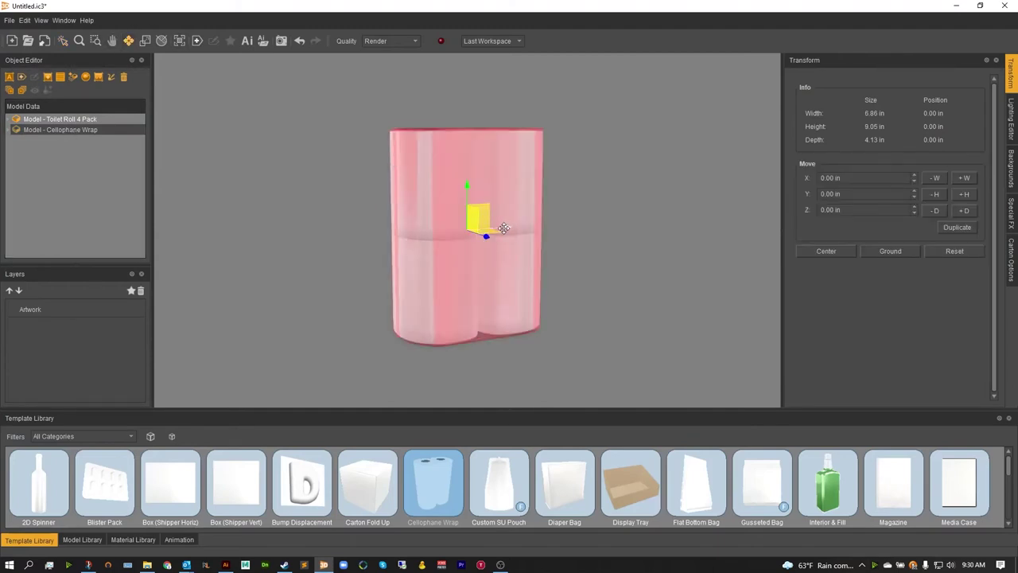
pyautogui.moveTo(484, 231); pyautogui.dragTo(352, 231)
pyautogui.moveTo(425, 208); pyautogui.dragTo(409, 227)
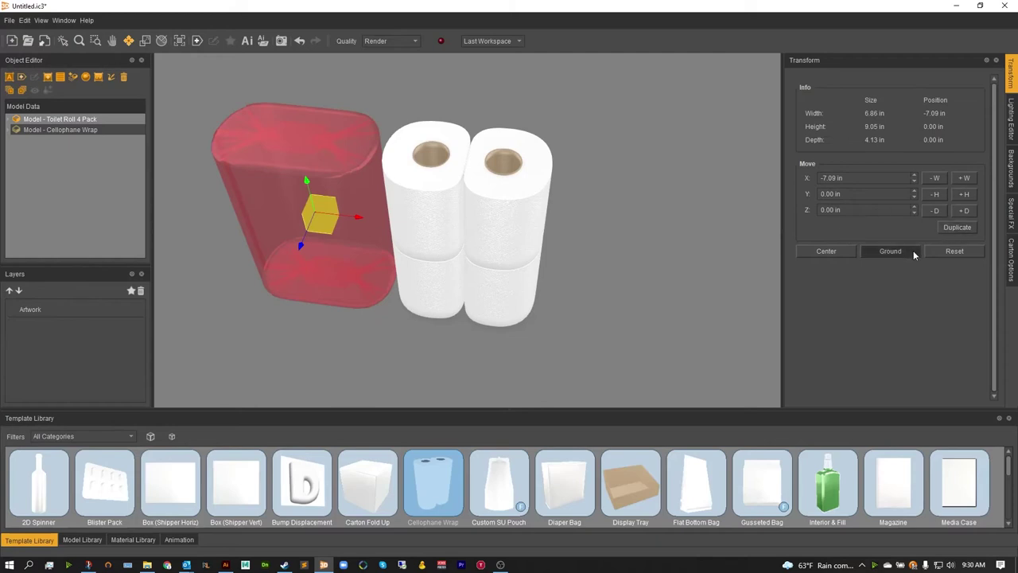
# - Set the cellophane wrap's X position to 0 to place it back around the rolls
pyautogui.doubleClick(832, 178)
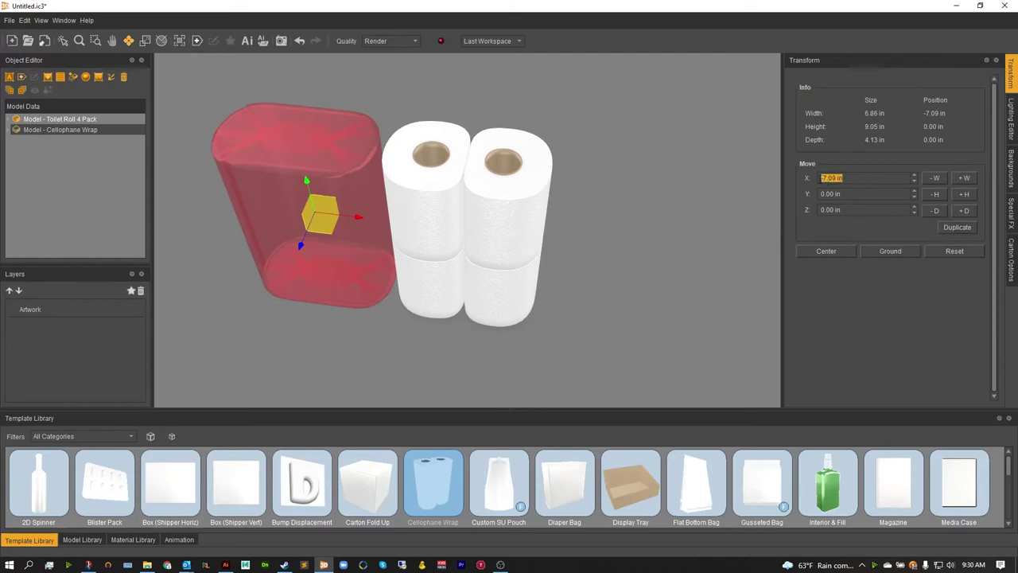
pyautogui.write('0')
pyautogui.press('Return')
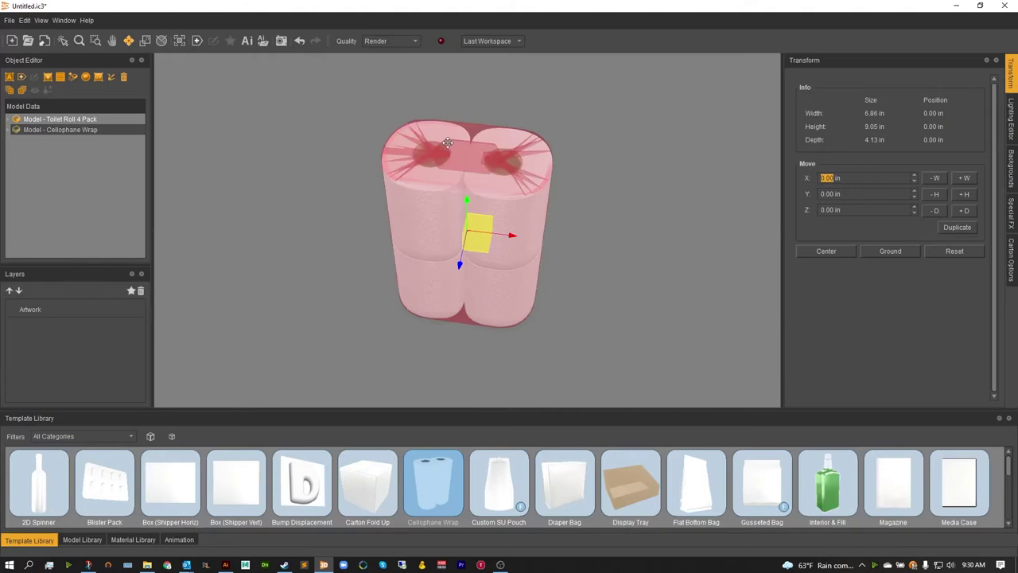
pyautogui.moveTo(448, 142)
pyautogui.mouseDown()
pyautogui.moveTo(466, 129)
pyautogui.moveTo(457, 130)
pyautogui.mouseUp()
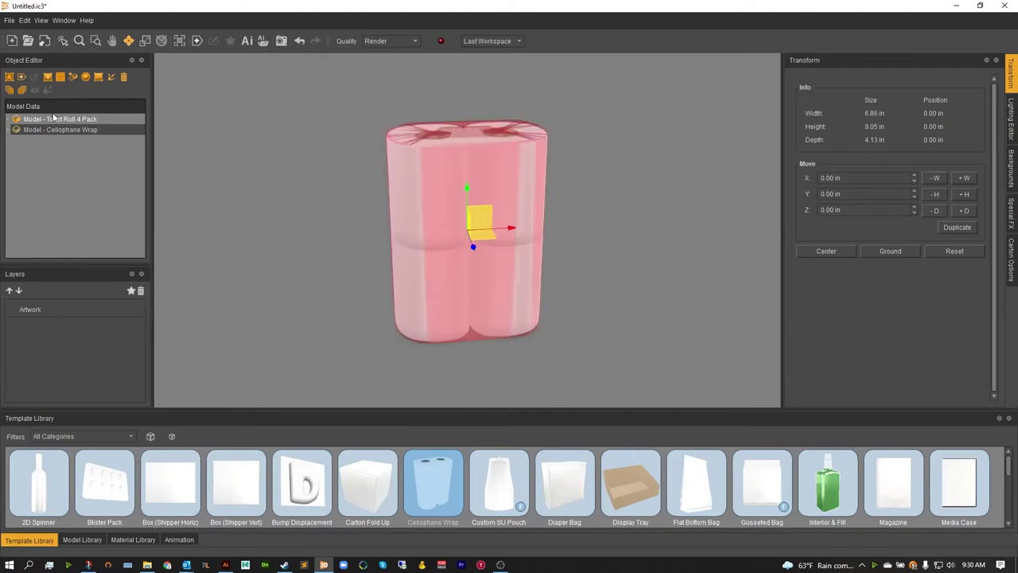
# - Inspect the Cellophane Wrap model's material and base artwork entries, and open its artwork in Illustrator
pyautogui.click(10, 130)
pyautogui.click(29, 152)
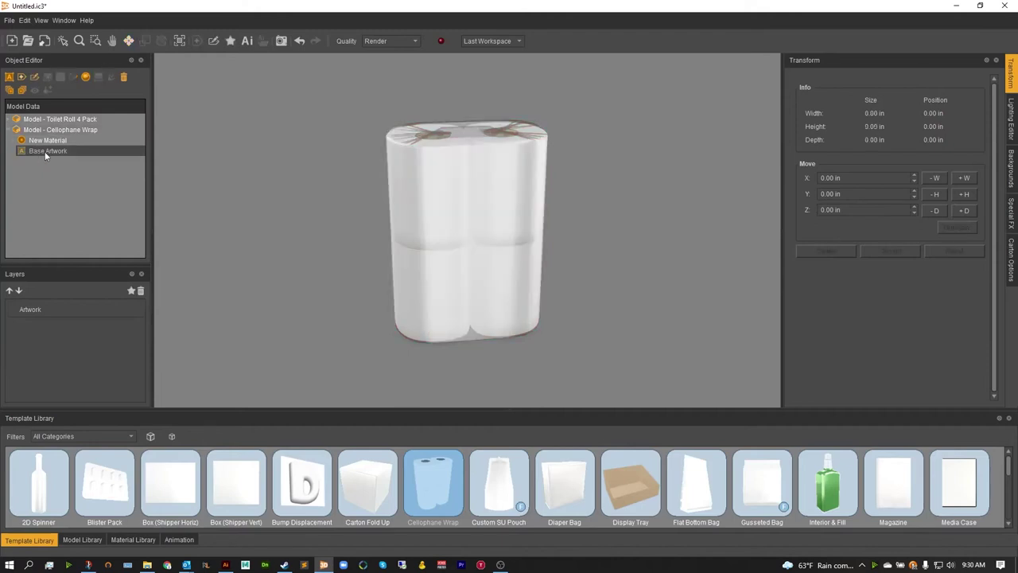
pyautogui.click(47, 139)
pyautogui.click(10, 130)
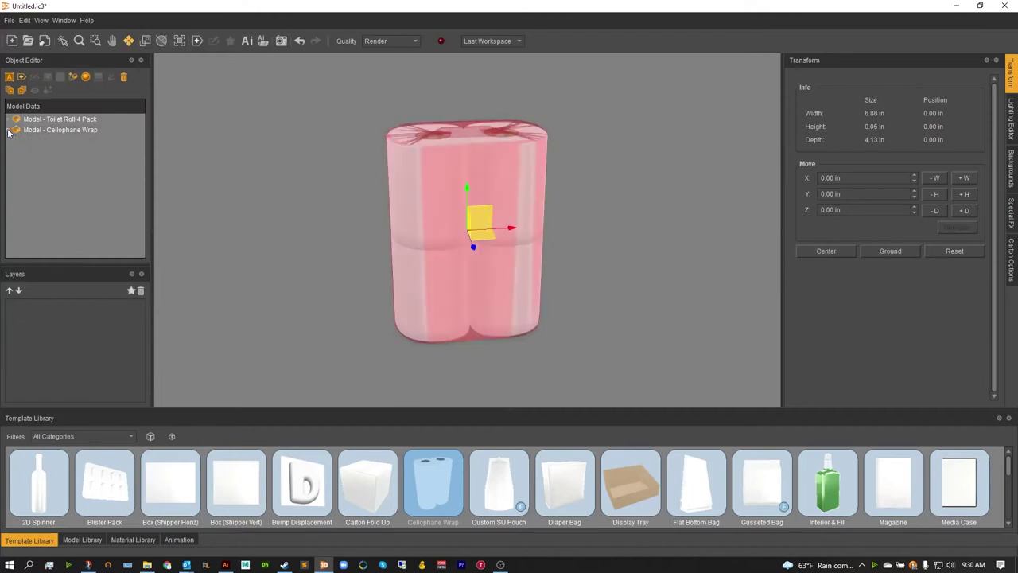
pyautogui.click(16, 119)
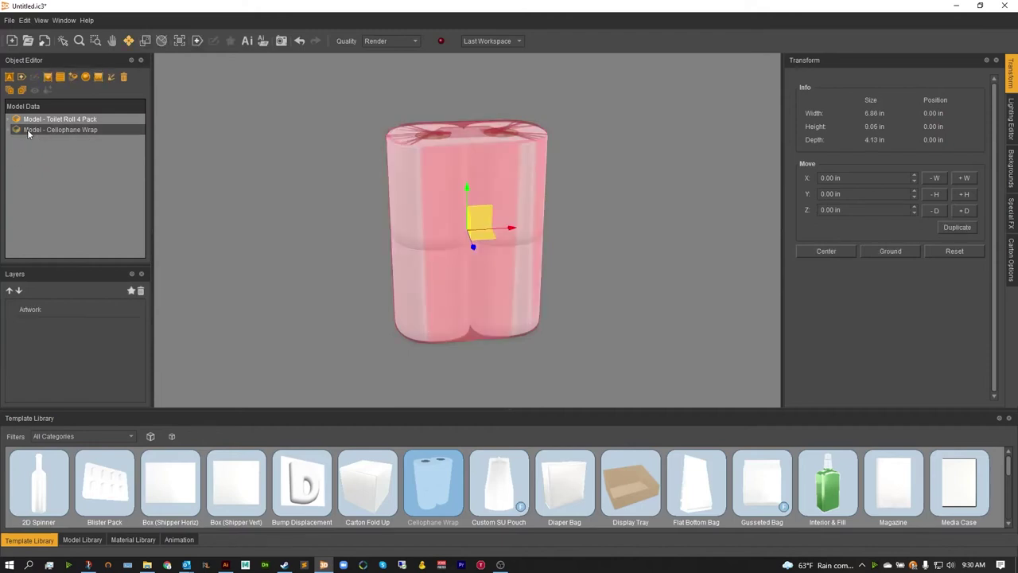
pyautogui.click(248, 43)
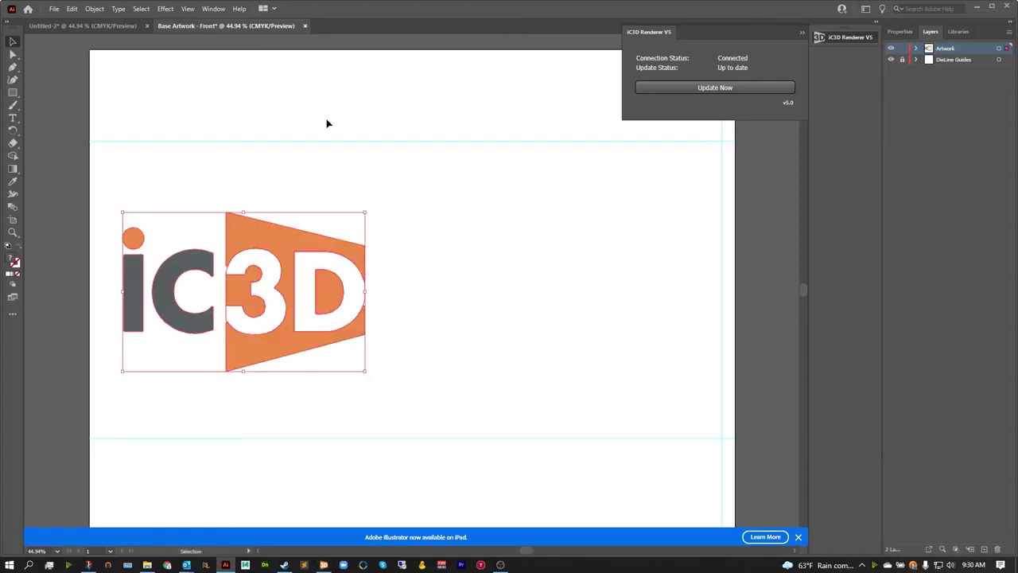
# - Duplicate the iC3D logo horizontally onto the right half of the Base Artwork artboard
pyautogui.click(338, 123)
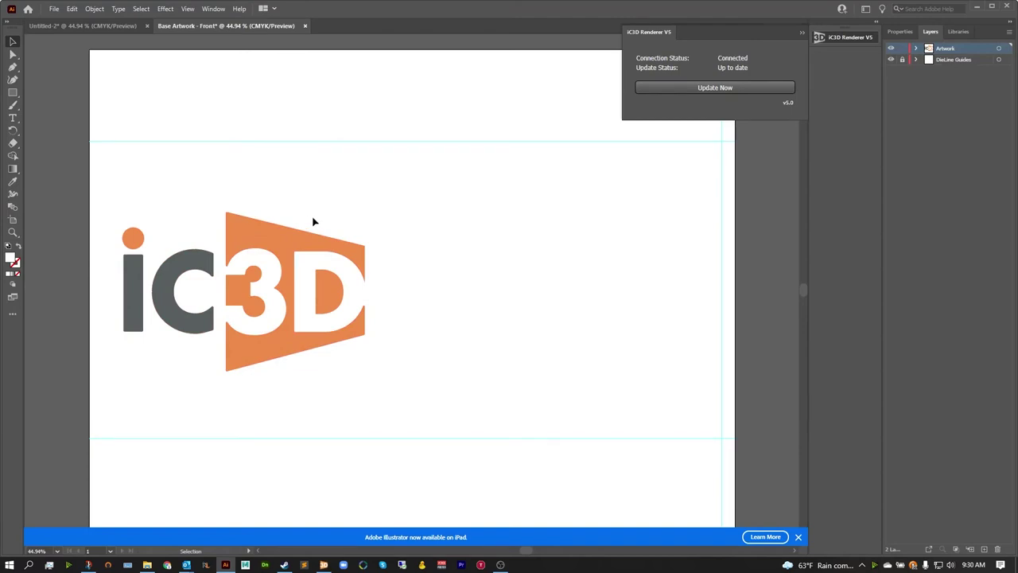
pyautogui.click(302, 242)
pyautogui.keyDown('alt'); pyautogui.keyDown('shift'); pyautogui.moveTo(284, 246); pyautogui.dragTo(634, 232); pyautogui.keyUp('shift'); pyautogui.keyUp('alt')
pyautogui.click(485, 158)
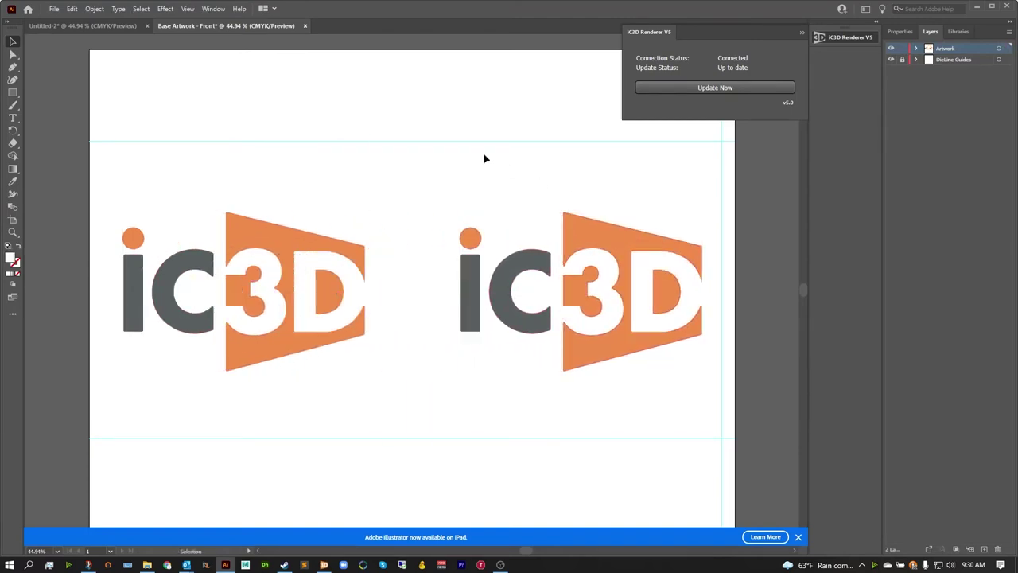
# - Collapse the iC3D Renderer V5 panel and look over the full artboard with its dieline guides
pyautogui.click(802, 32)
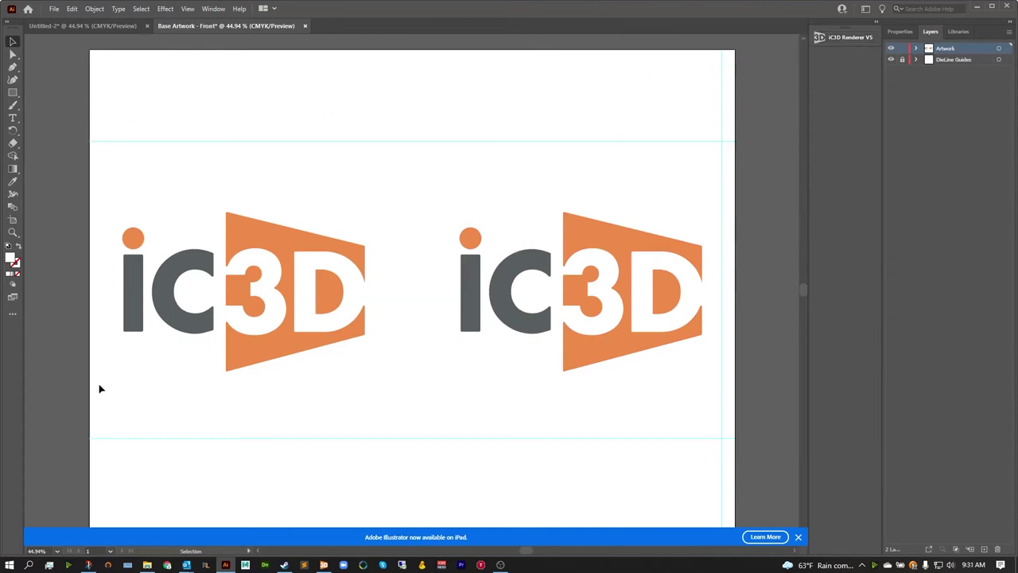
pyautogui.scroll(-1, 100, 388)
pyautogui.scroll(2, 412, 332)
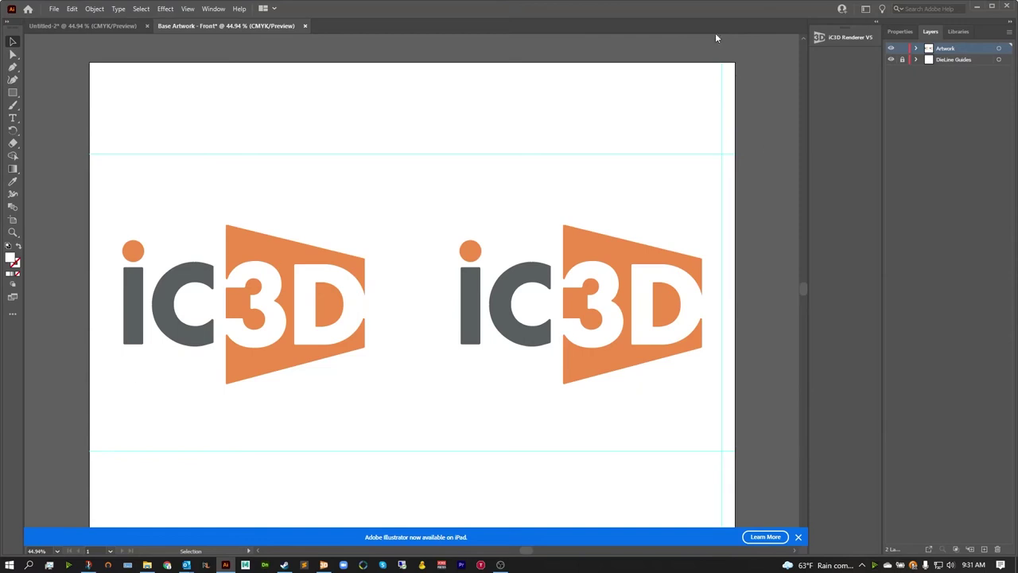
pyautogui.scroll(-2, 732, 121)
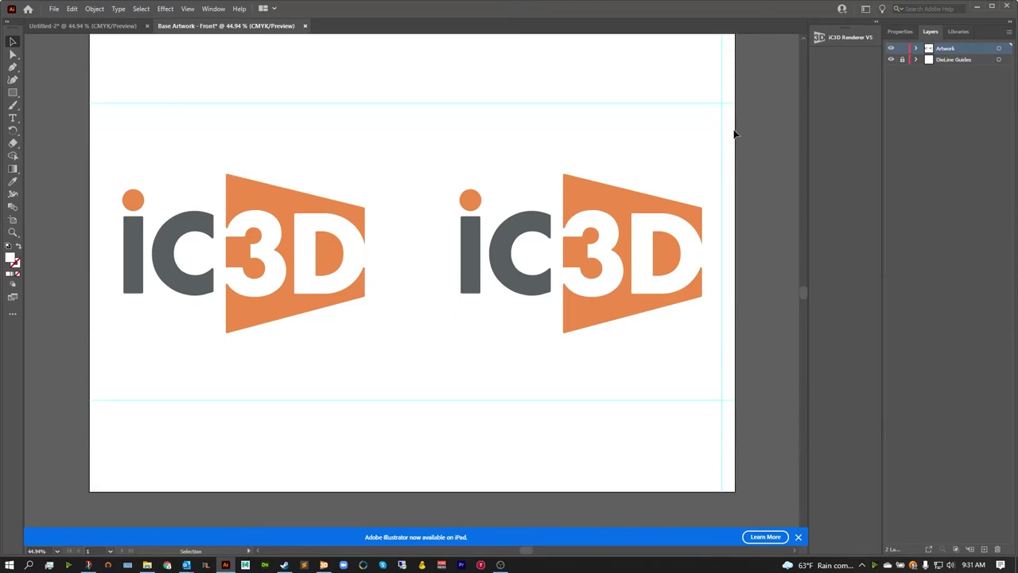
# - Send the updated Base Artwork with both logos to the model through iC3D Renderer V5 and switch back to iC3D
pyautogui.scroll(1, 732, 177)
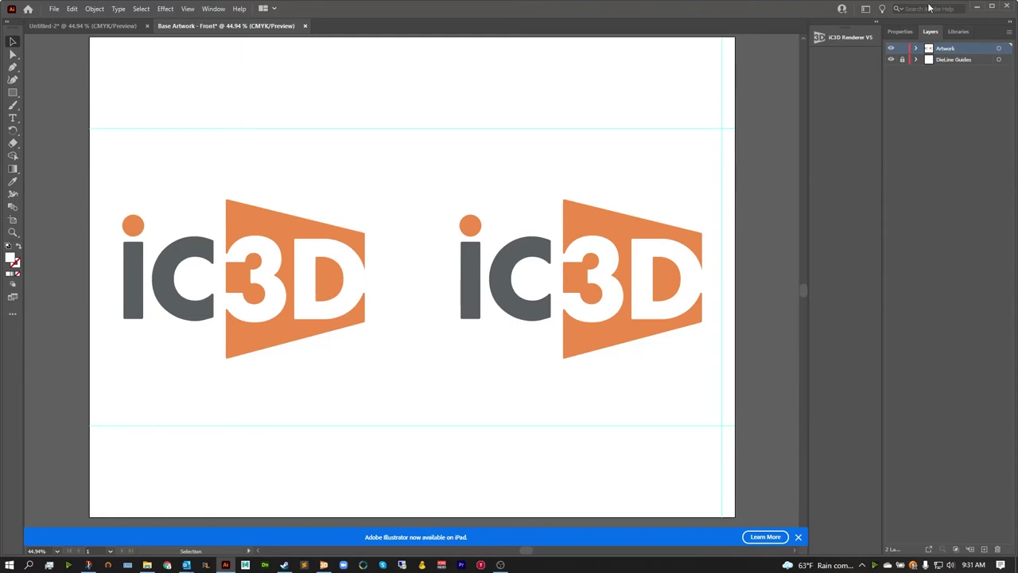
pyautogui.click(836, 40)
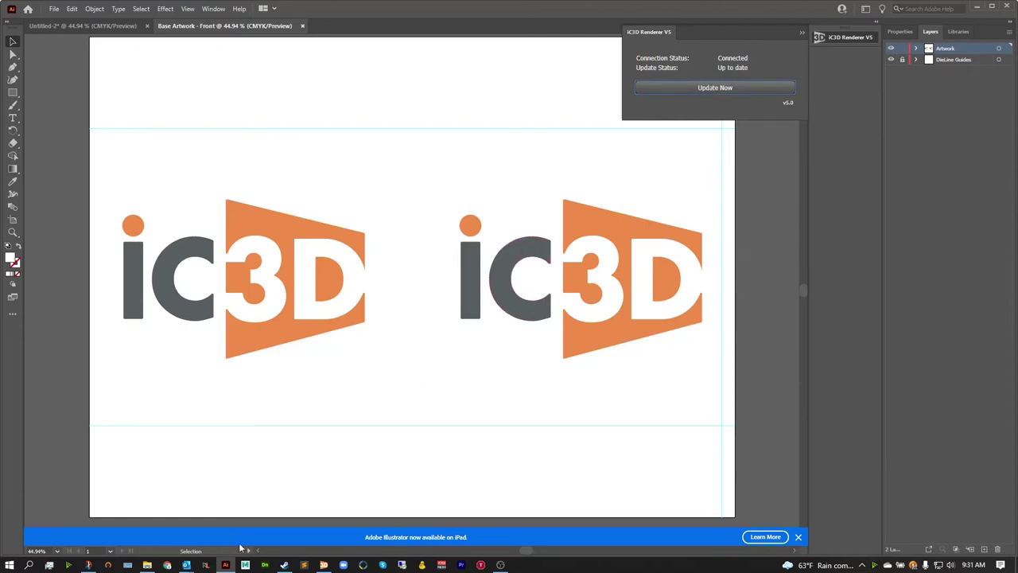
pyautogui.click(324, 565)
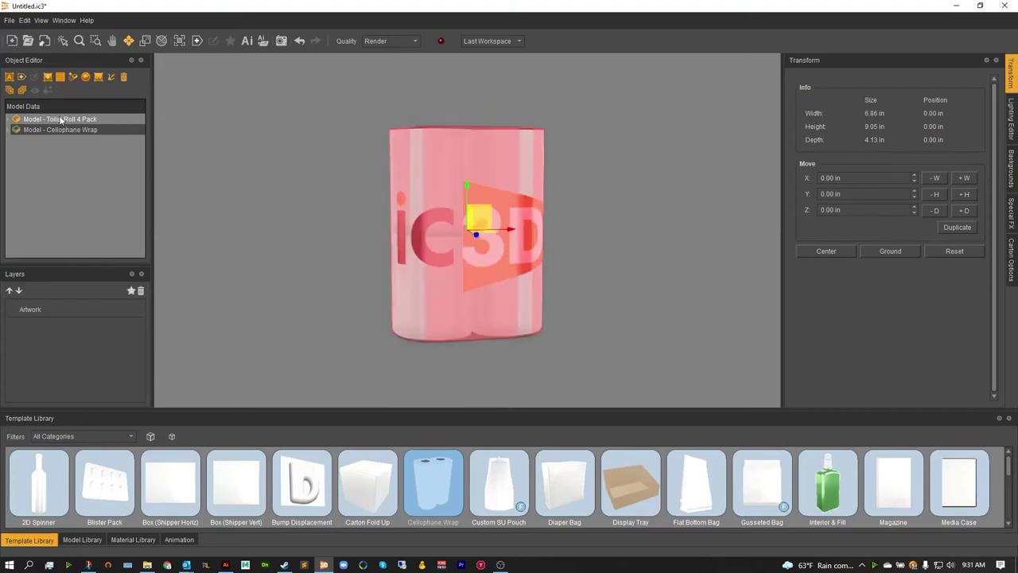
# - Set the Cellophane Wrap material's shininess to 5 and save the material
pyautogui.click(10, 130)
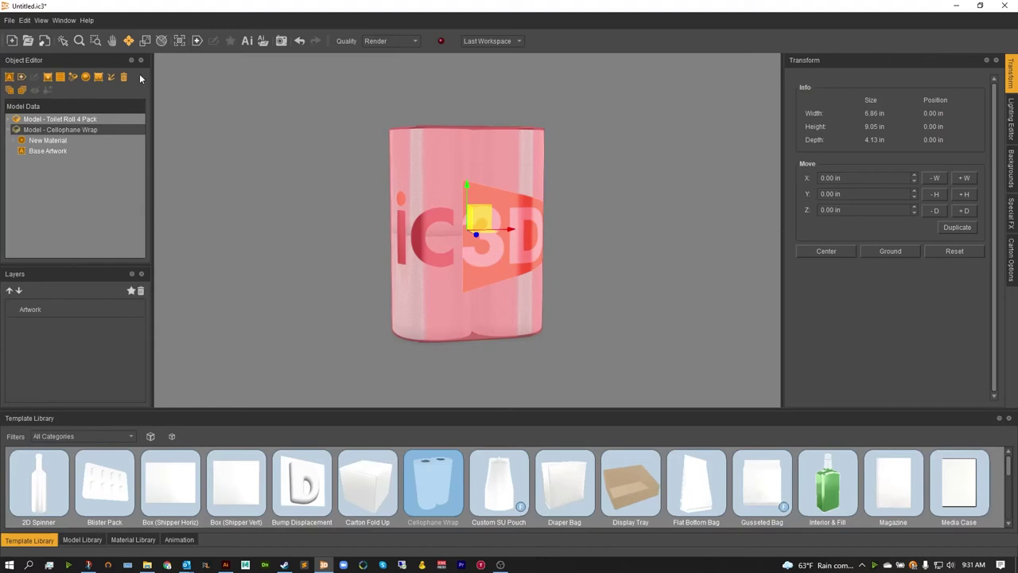
pyautogui.doubleClick(47, 141)
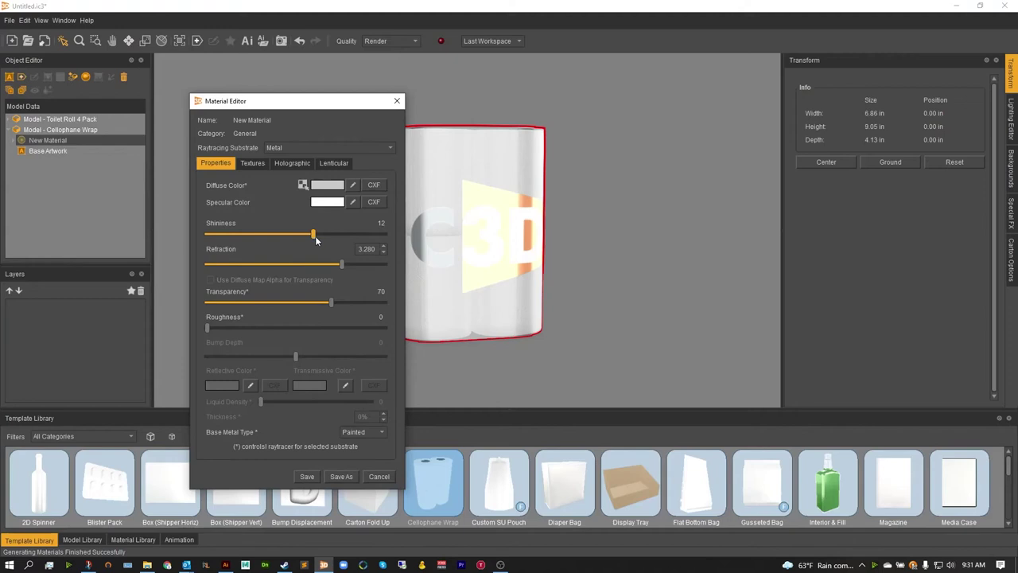
pyautogui.moveTo(314, 234); pyautogui.dragTo(253, 233)
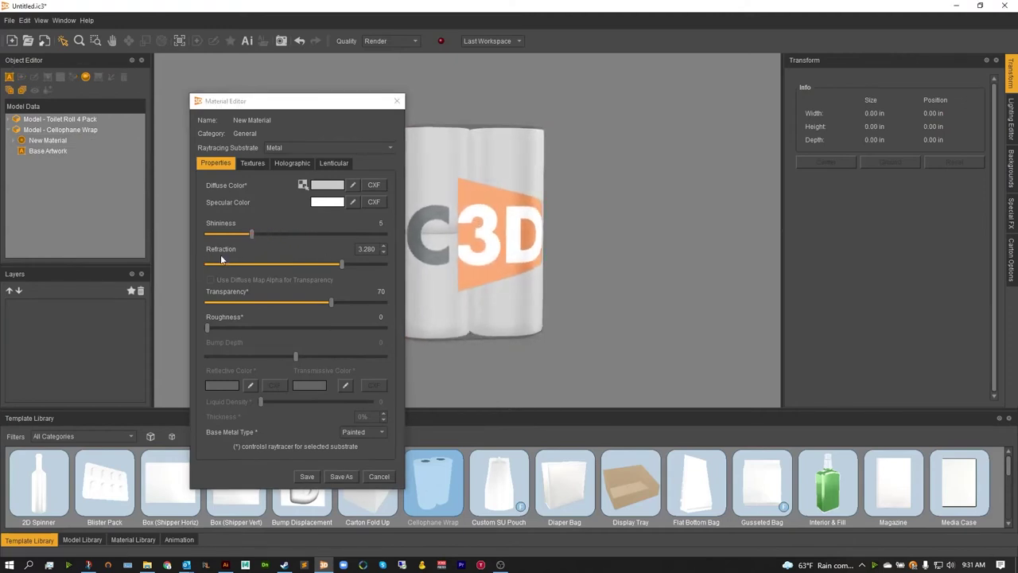
pyautogui.click(307, 476)
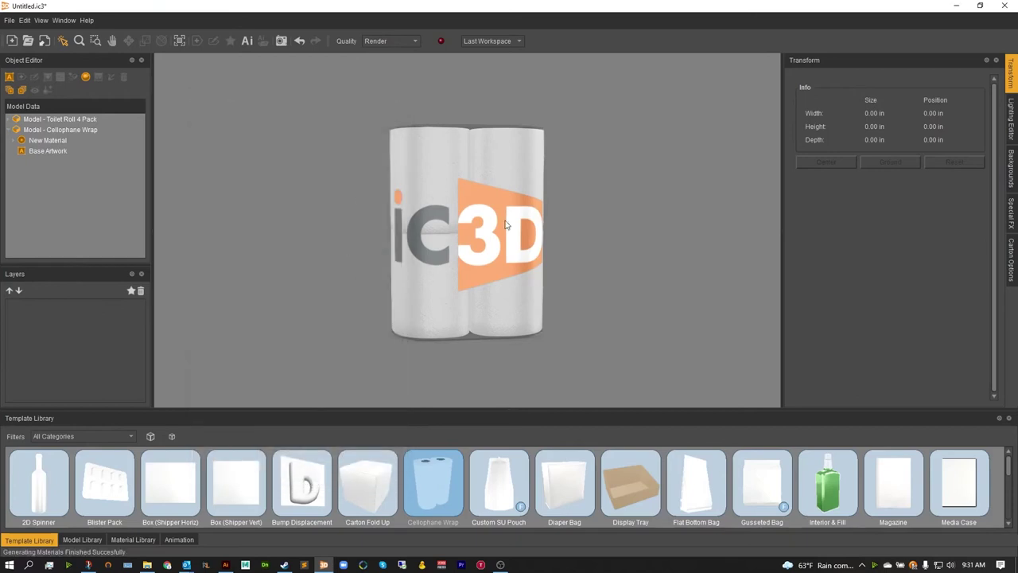
# - Swap the viewport to the ray-traced render preview of the wrapped pack and start rendering
pyautogui.moveTo(501, 188)
pyautogui.mouseDown()
pyautogui.moveTo(481, 185)
pyautogui.moveTo(485, 175)
pyautogui.moveTo(493, 185)
pyautogui.mouseUp()
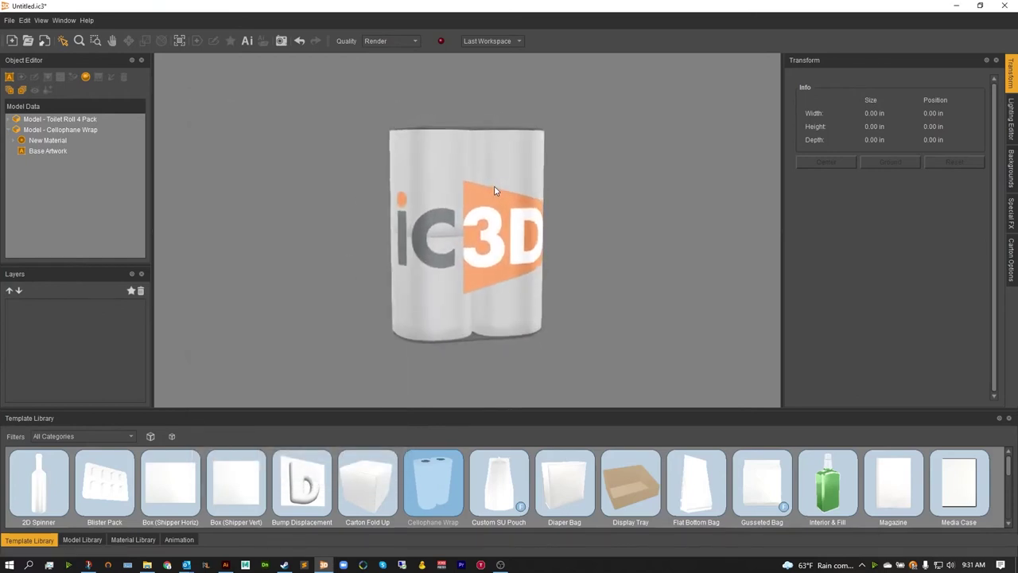
pyautogui.click(41, 21)
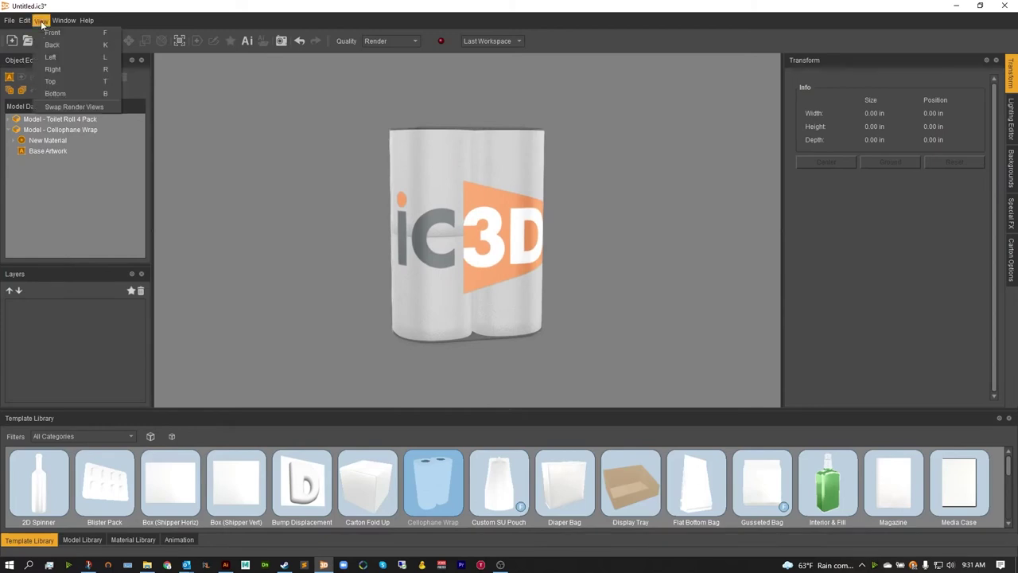
pyautogui.click(51, 108)
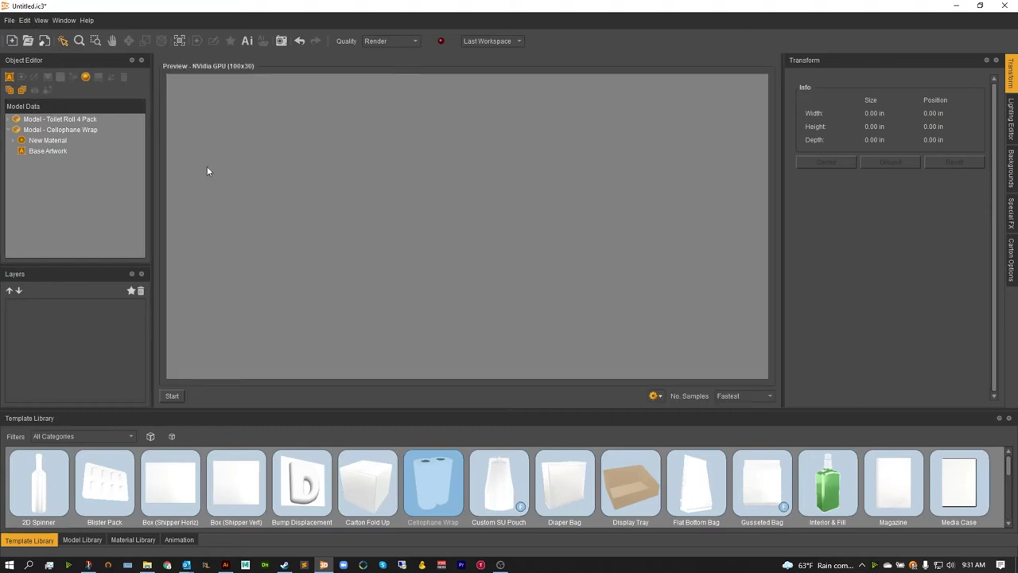
pyautogui.click(172, 396)
# - Set the scene's background to the saved White color set
pyautogui.click(1010, 169)
pyautogui.click(829, 203)
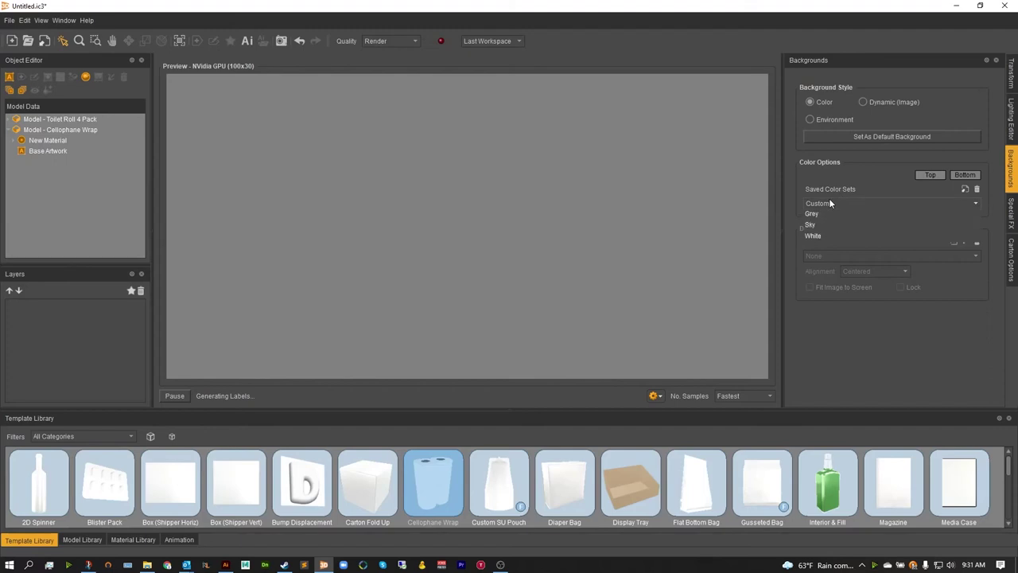
pyautogui.click(817, 248)
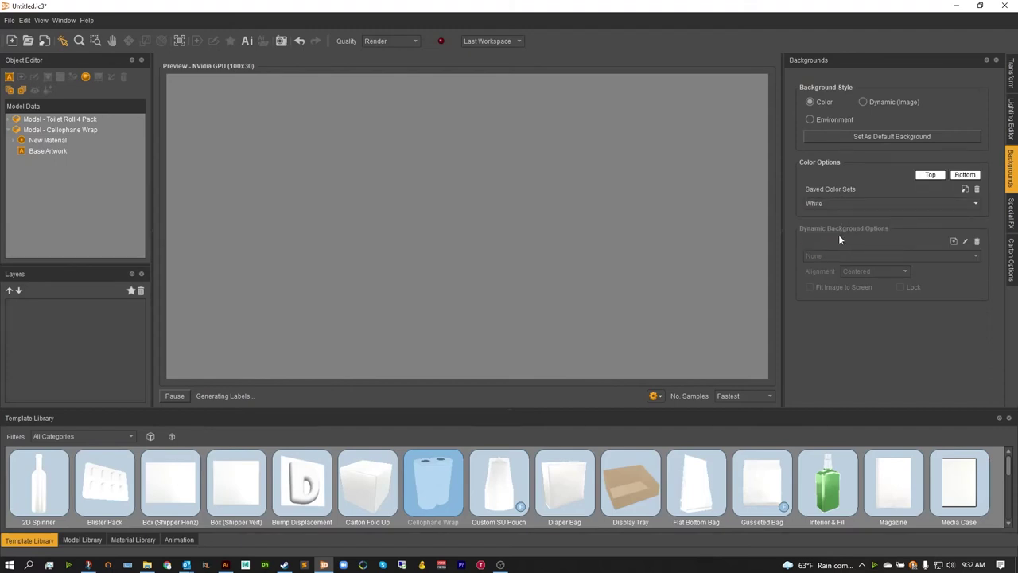
# - Enable shadows in the scene's special effects so the pack casts one on the ground
pyautogui.click(1009, 216)
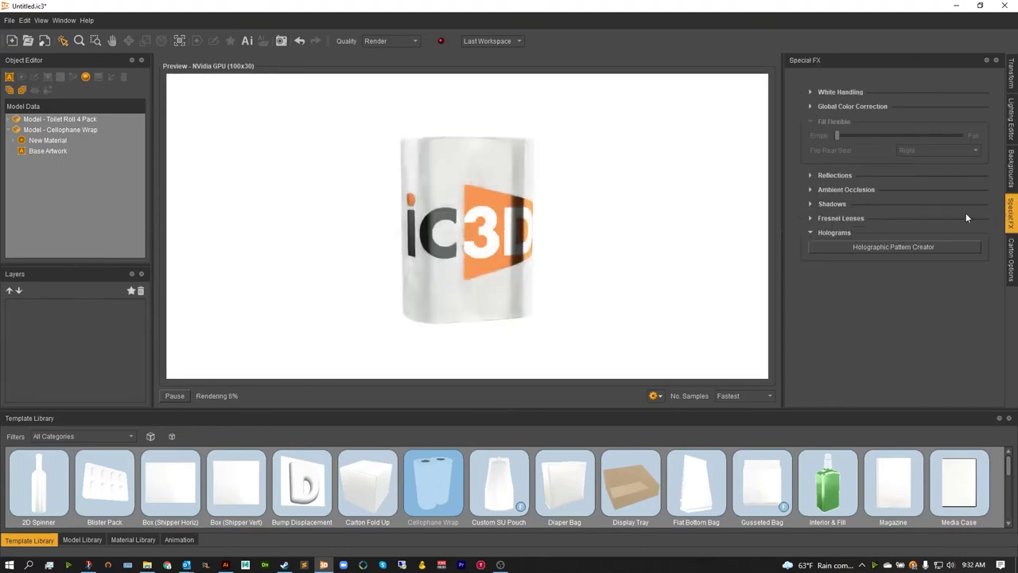
pyautogui.click(811, 205)
pyautogui.click(814, 216)
pyautogui.click(809, 204)
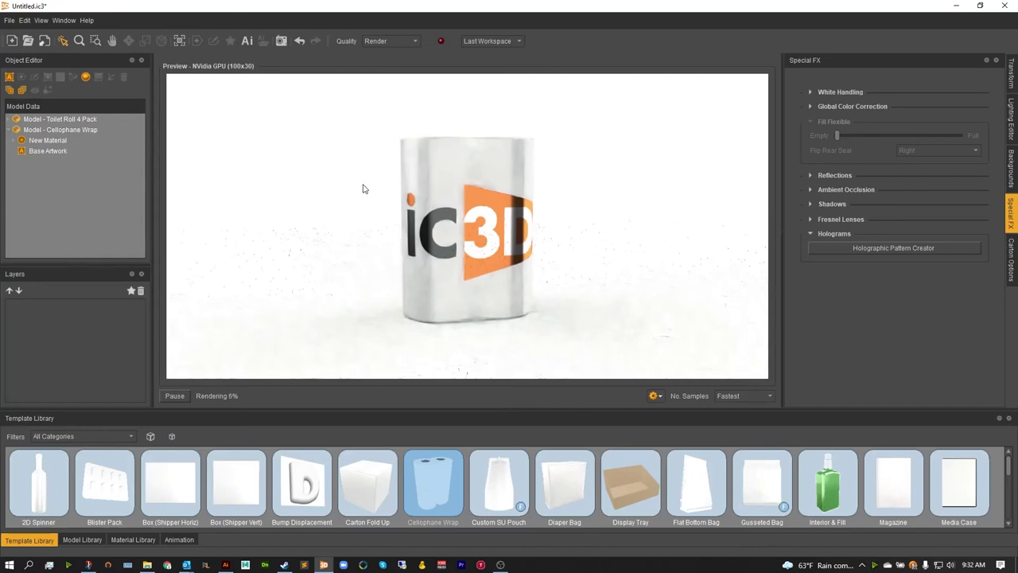
# - Reopen the Cellophane Wrap's material beside the preview and change its raytracing substrate to Plastic
pyautogui.doubleClick(49, 141)
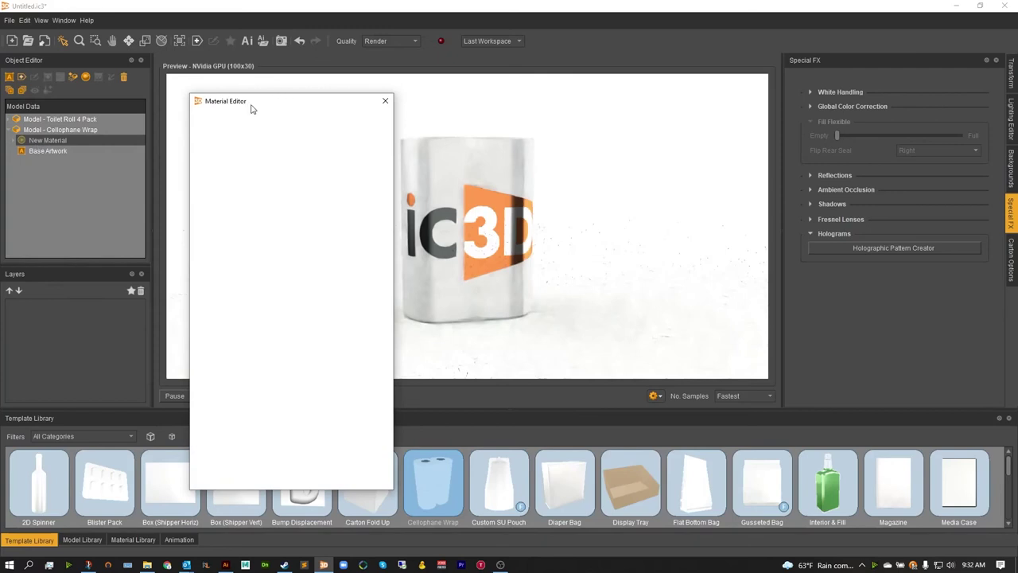
pyautogui.moveTo(250, 107); pyautogui.dragTo(802, 54)
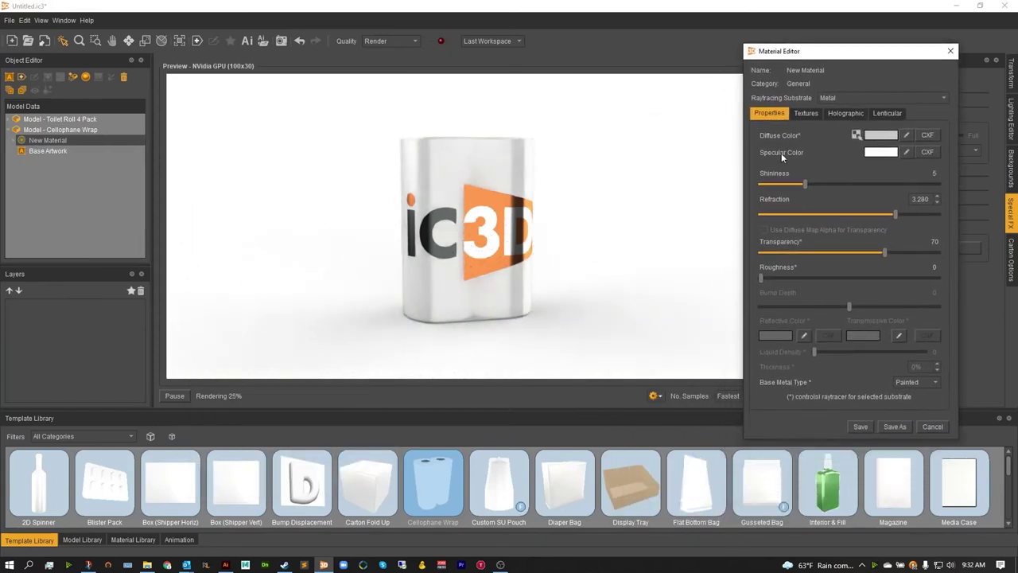
pyautogui.click(837, 99)
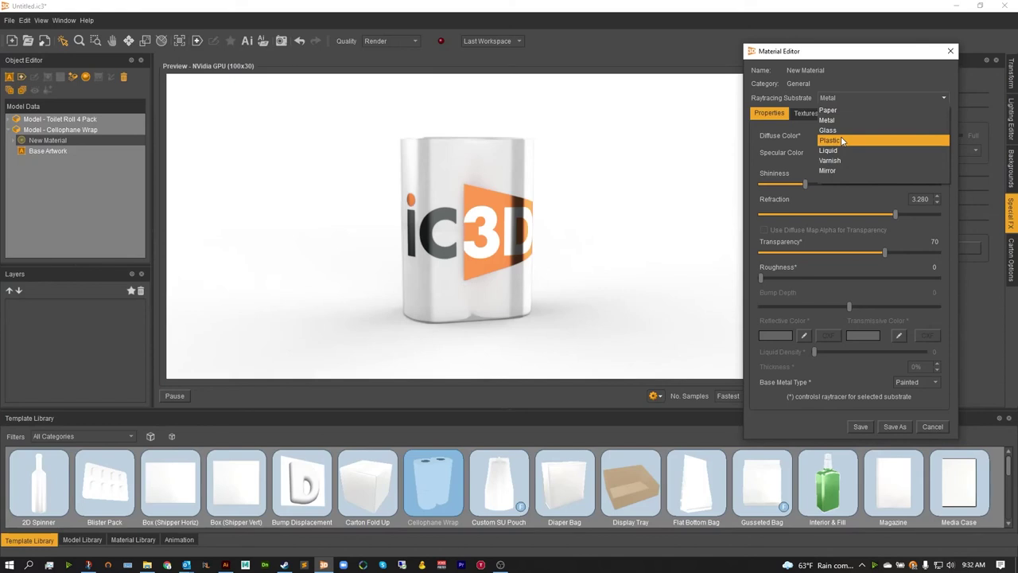
pyautogui.click(842, 141)
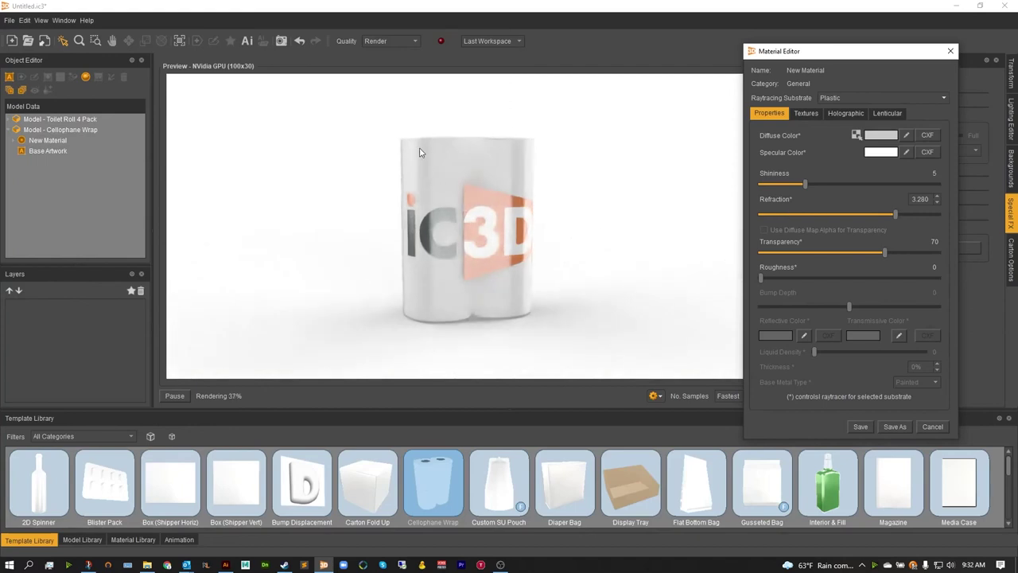
# - Set the wrap material's diffuse color to white (#ffffff) and refraction to 2.866, and save the material
pyautogui.click(907, 136)
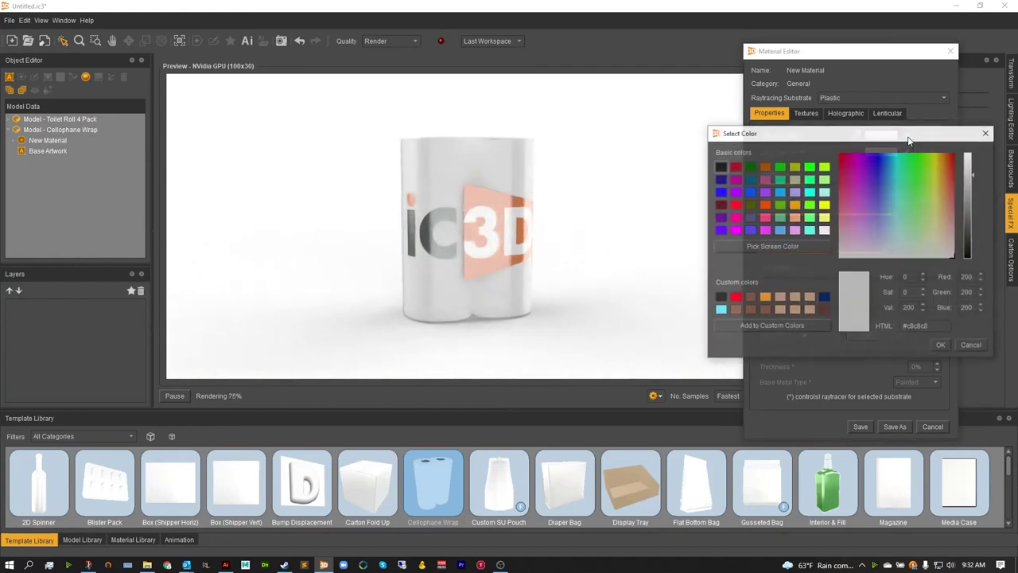
pyautogui.click(972, 156)
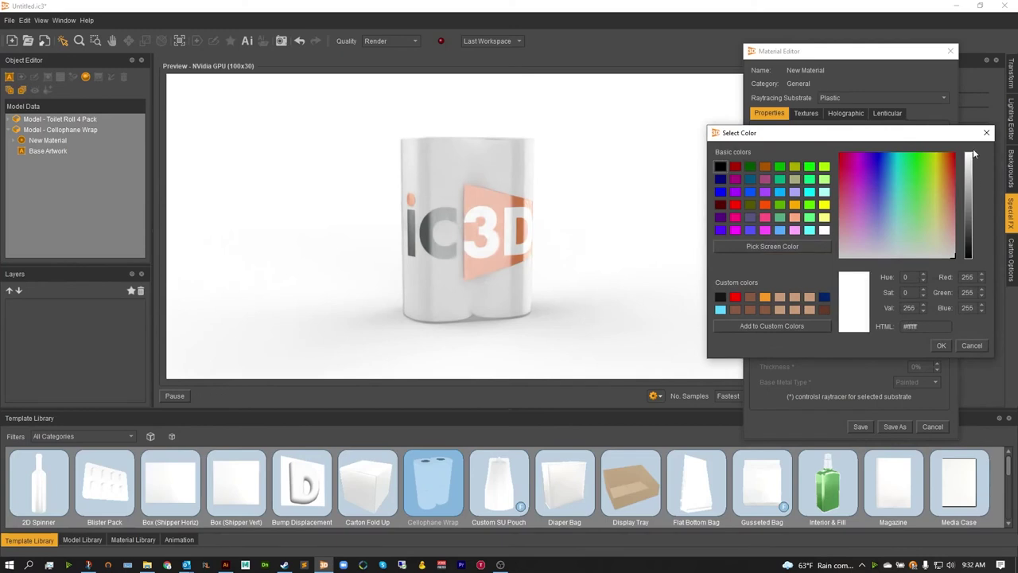
pyautogui.click(942, 348)
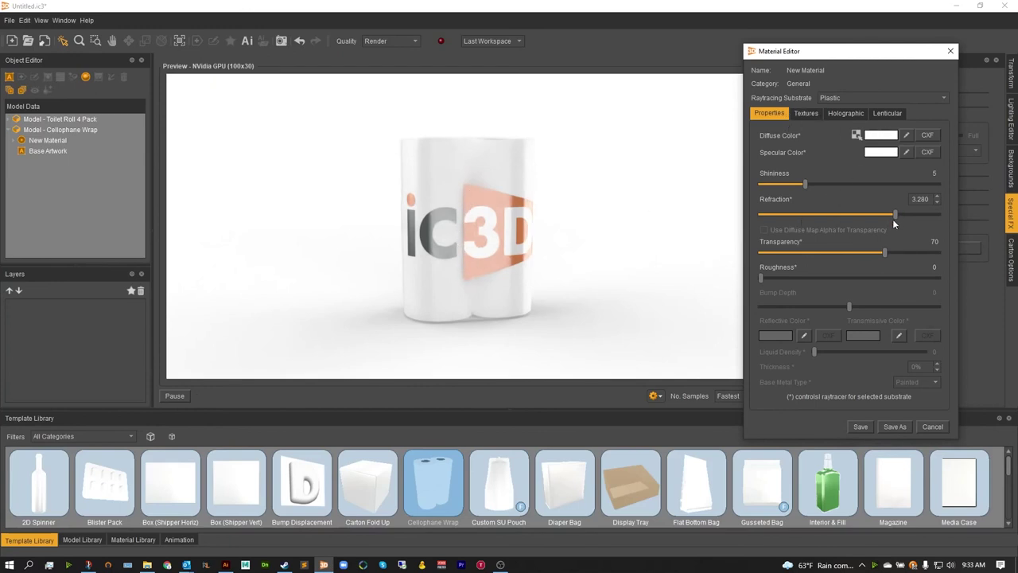
pyautogui.moveTo(893, 216); pyautogui.dragTo(871, 222)
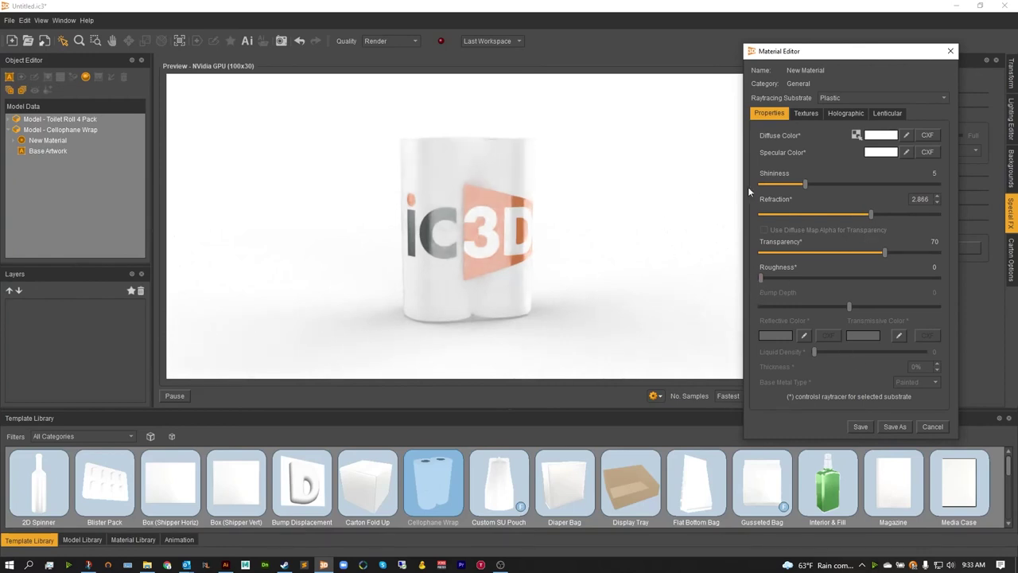
pyautogui.click(862, 427)
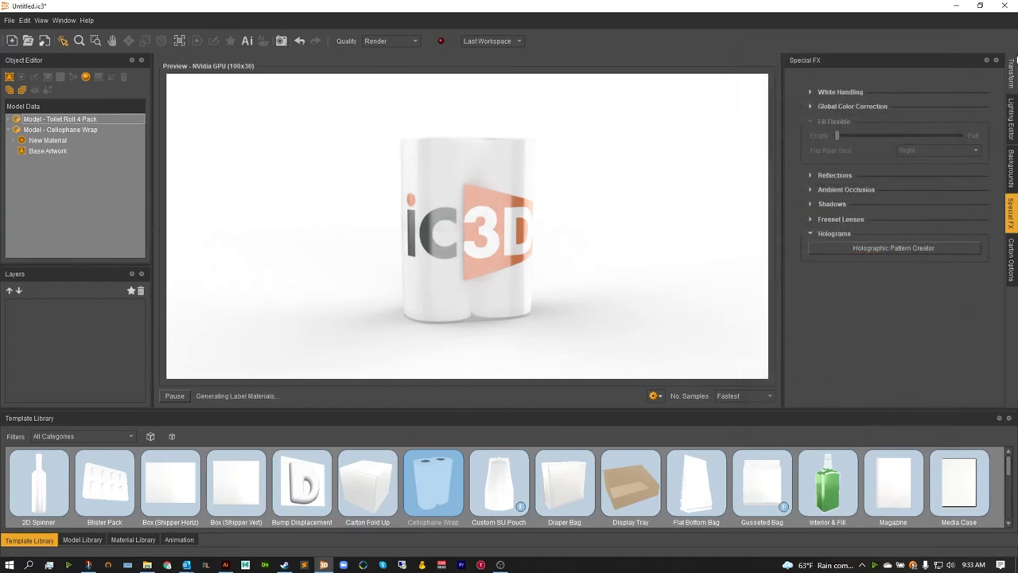
# - Light the scene with the HDRI Peppermint Power environment and rotate the lighting around the pack
pyautogui.click(1011, 119)
pyautogui.click(880, 77)
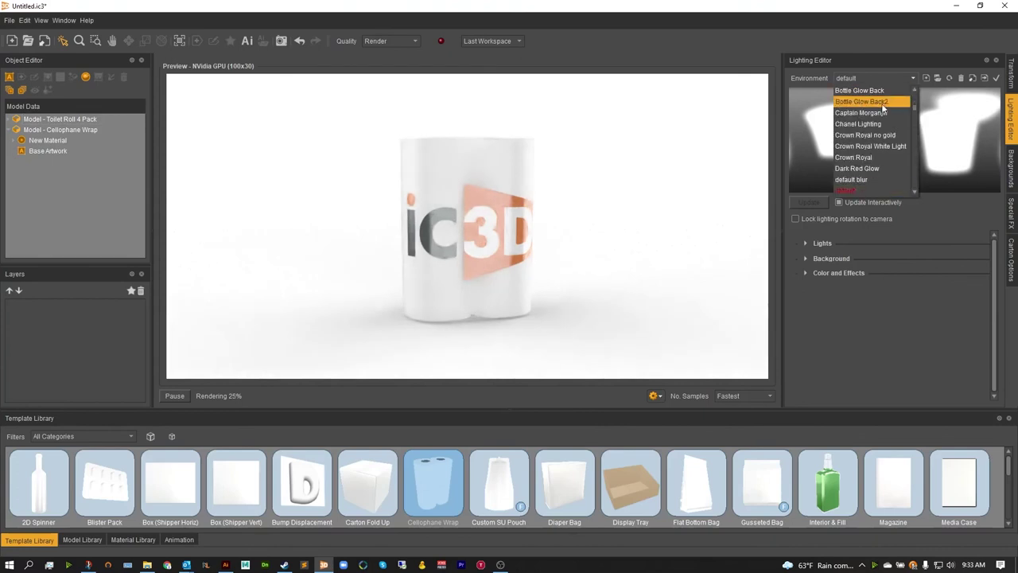
pyautogui.scroll(-5, 886, 151)
pyautogui.scroll(-5, 886, 153)
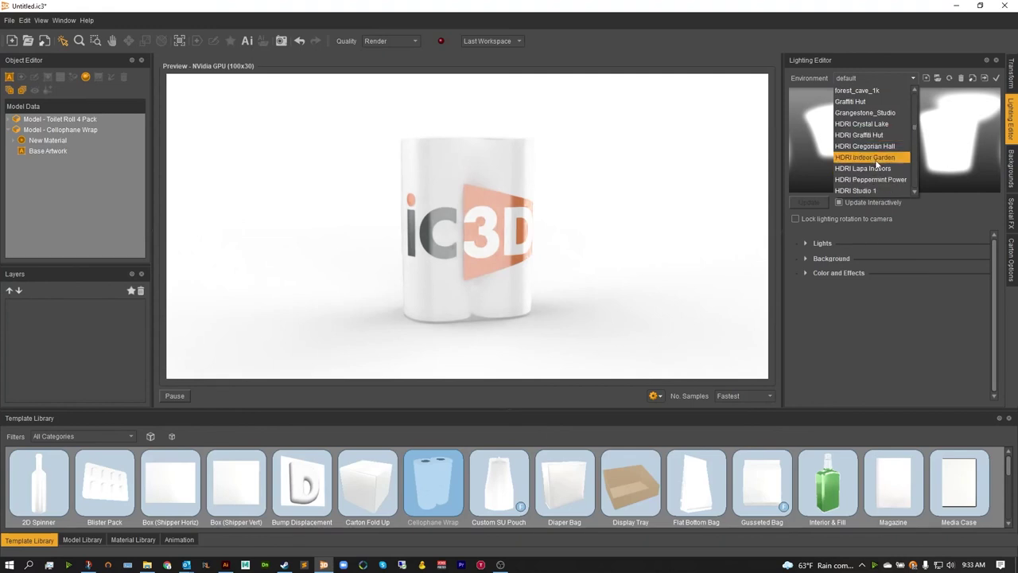
pyautogui.scroll(-1, 875, 171)
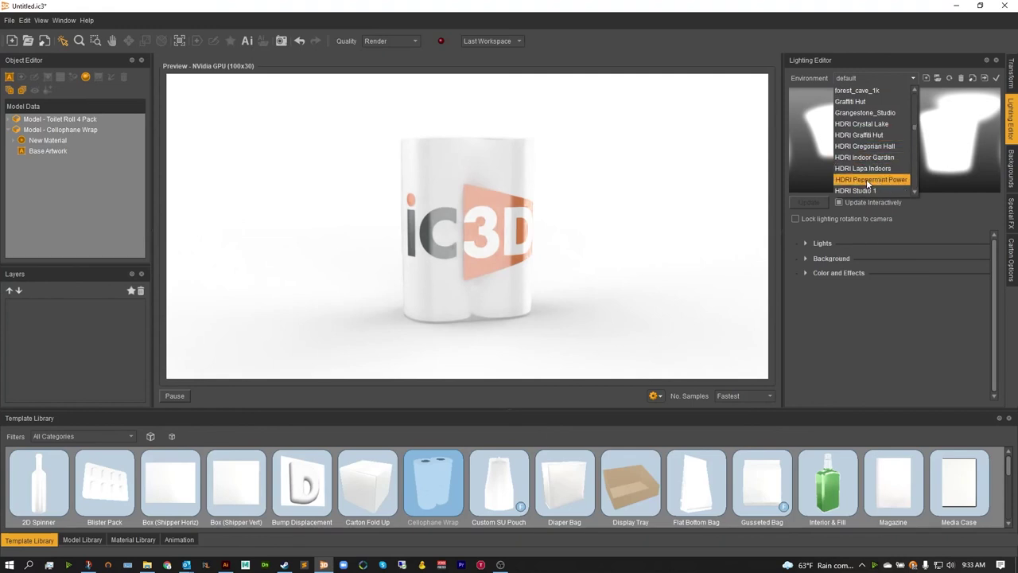
pyautogui.click(870, 180)
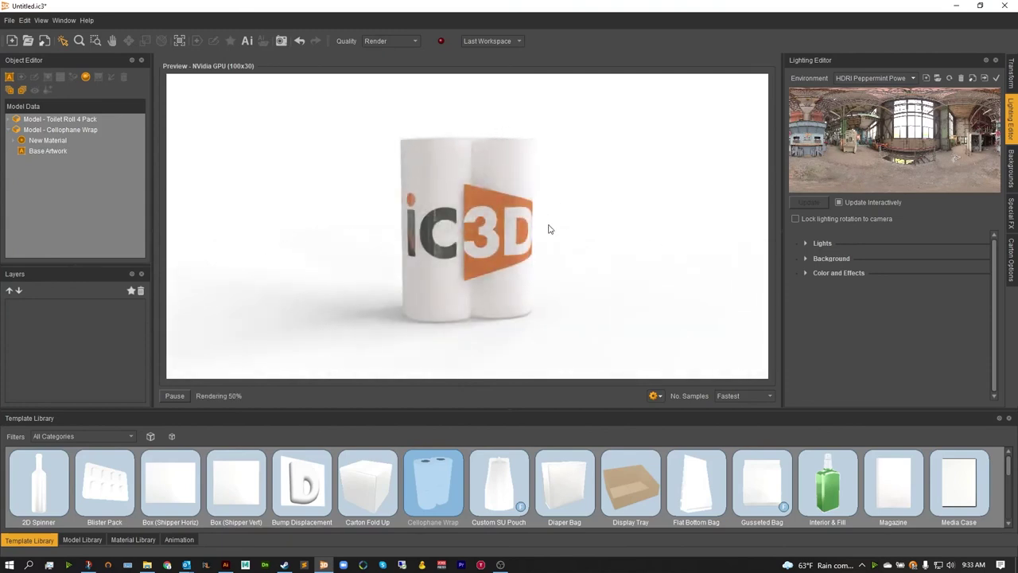
pyautogui.moveTo(548, 229); pyautogui.dragTo(635, 228)
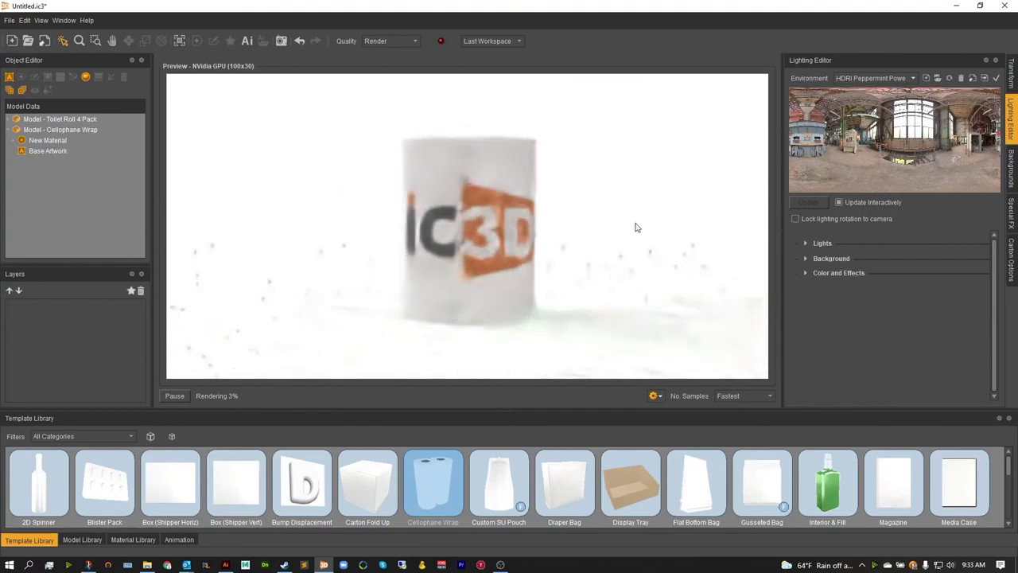